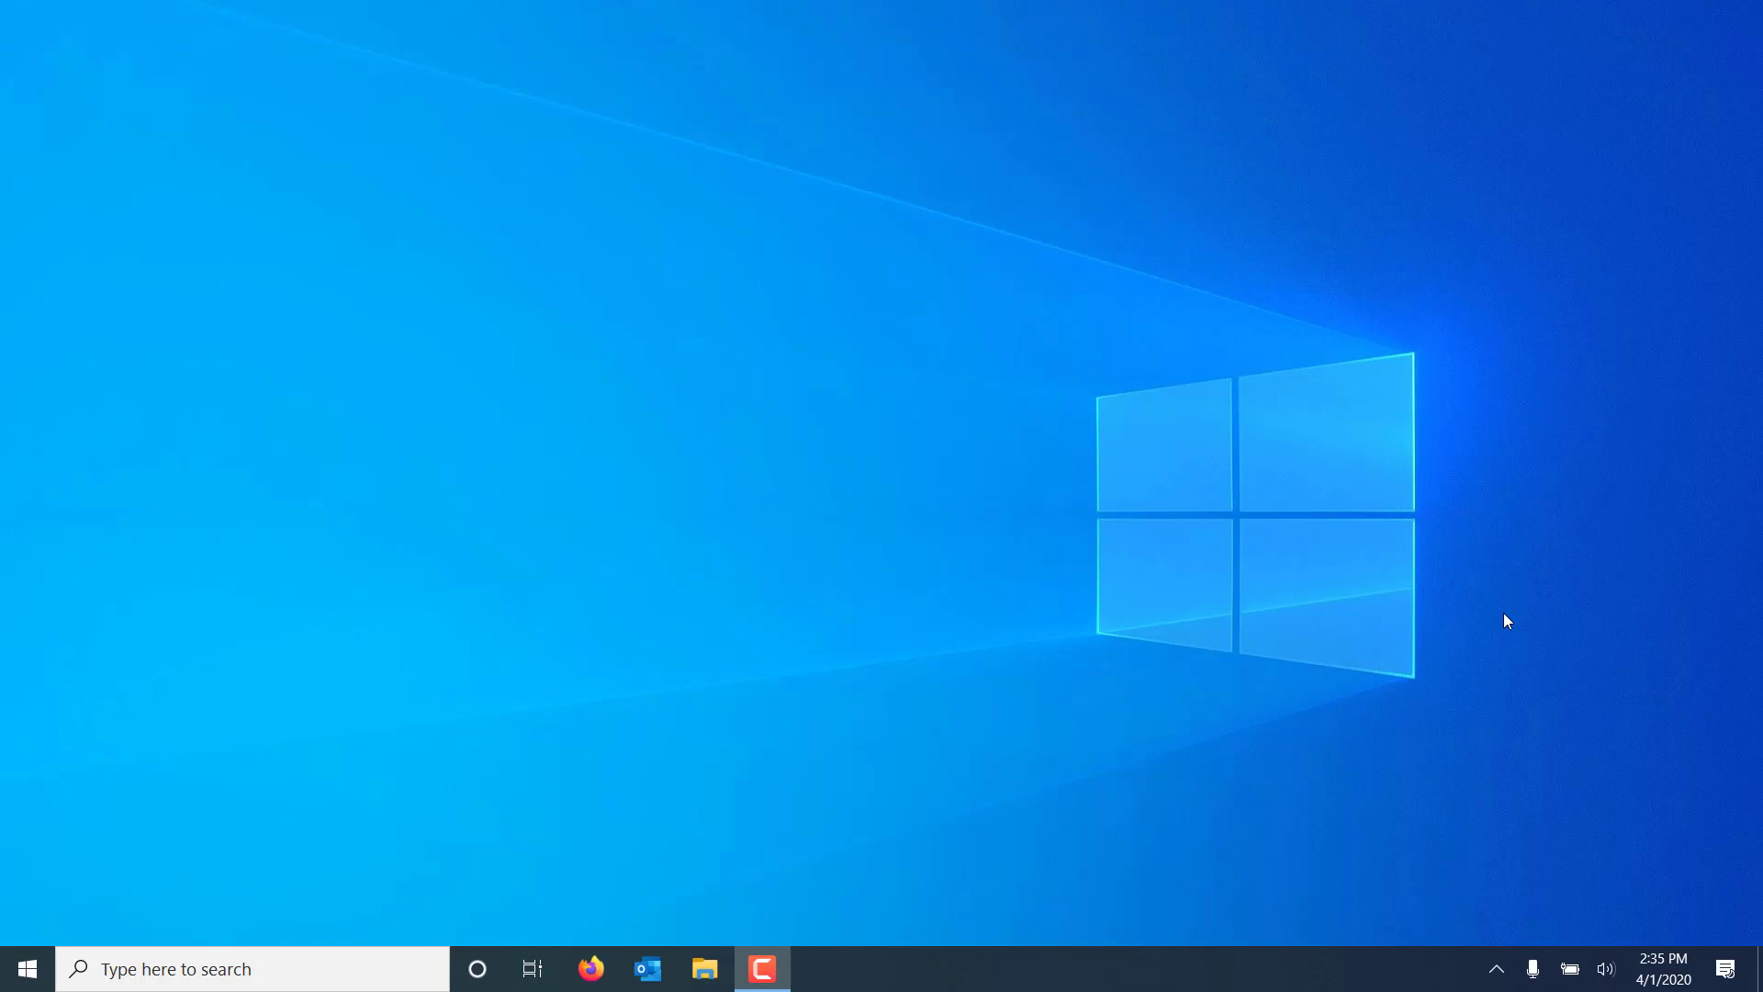
Open the Network and Sharing Center from the network tray icon's Network & Internet settings
{"action": "left_click", "coordinate": [1495, 970]}
{"action": "right_click", "coordinate": [1506, 917]}
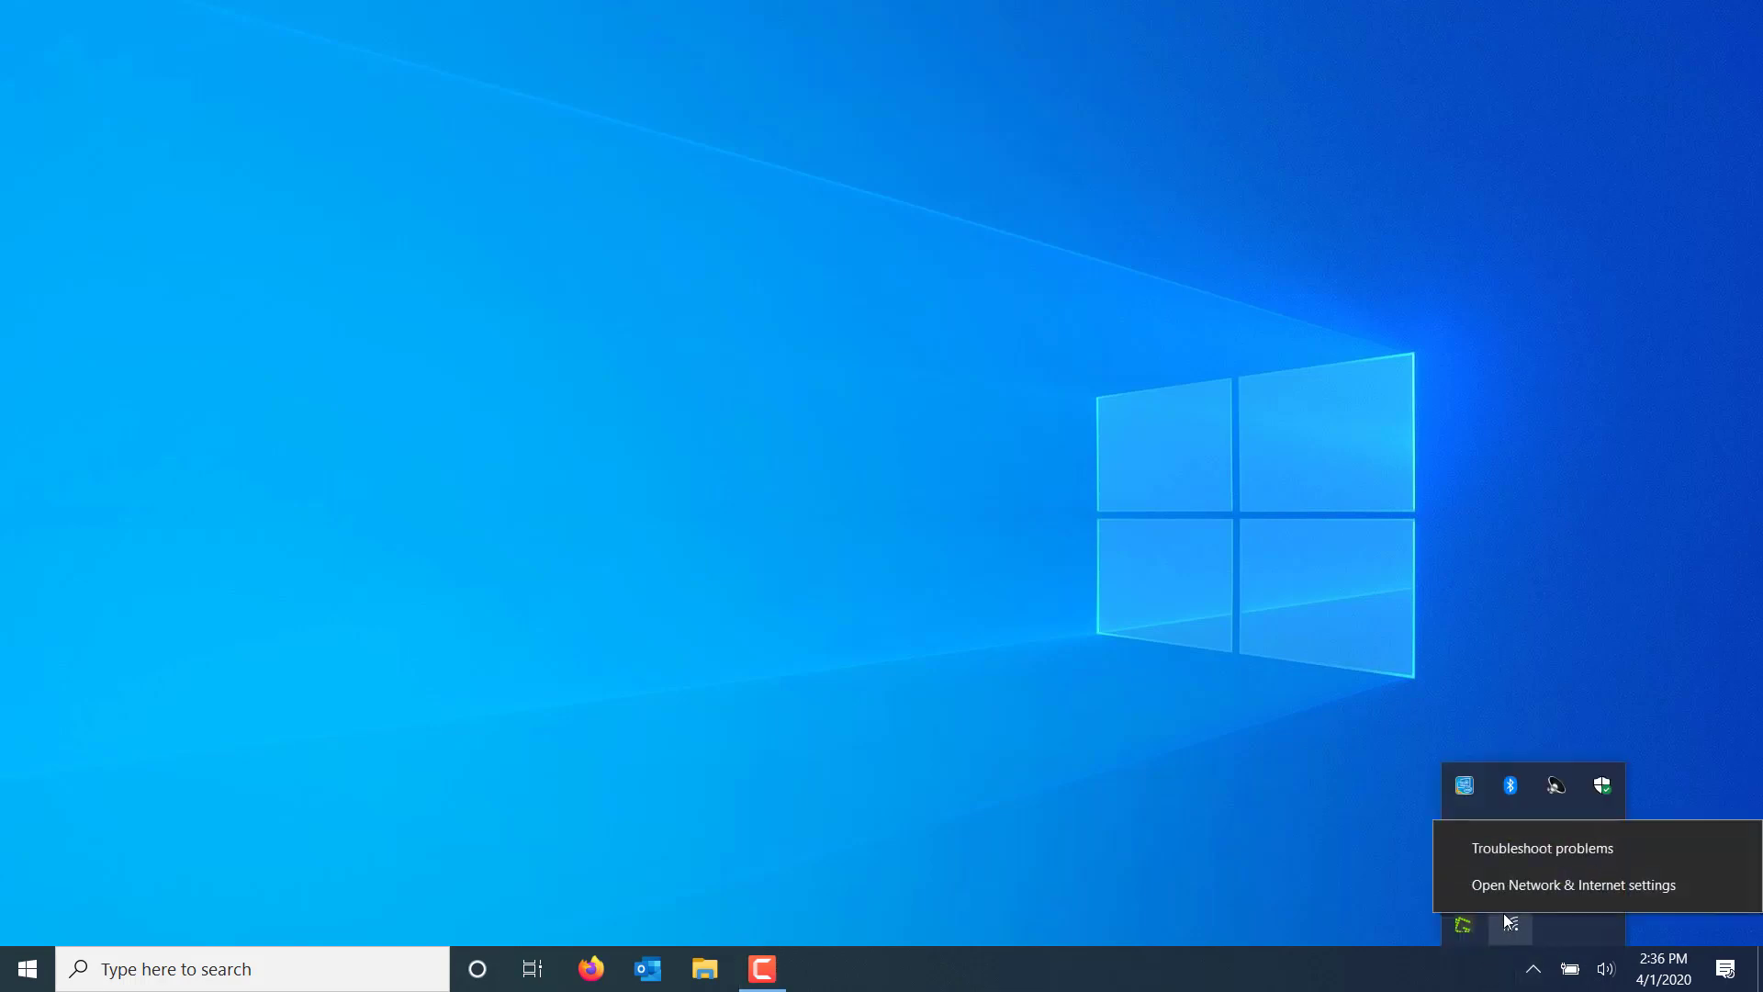
{"action": "left_click", "coordinate": [1506, 891]}
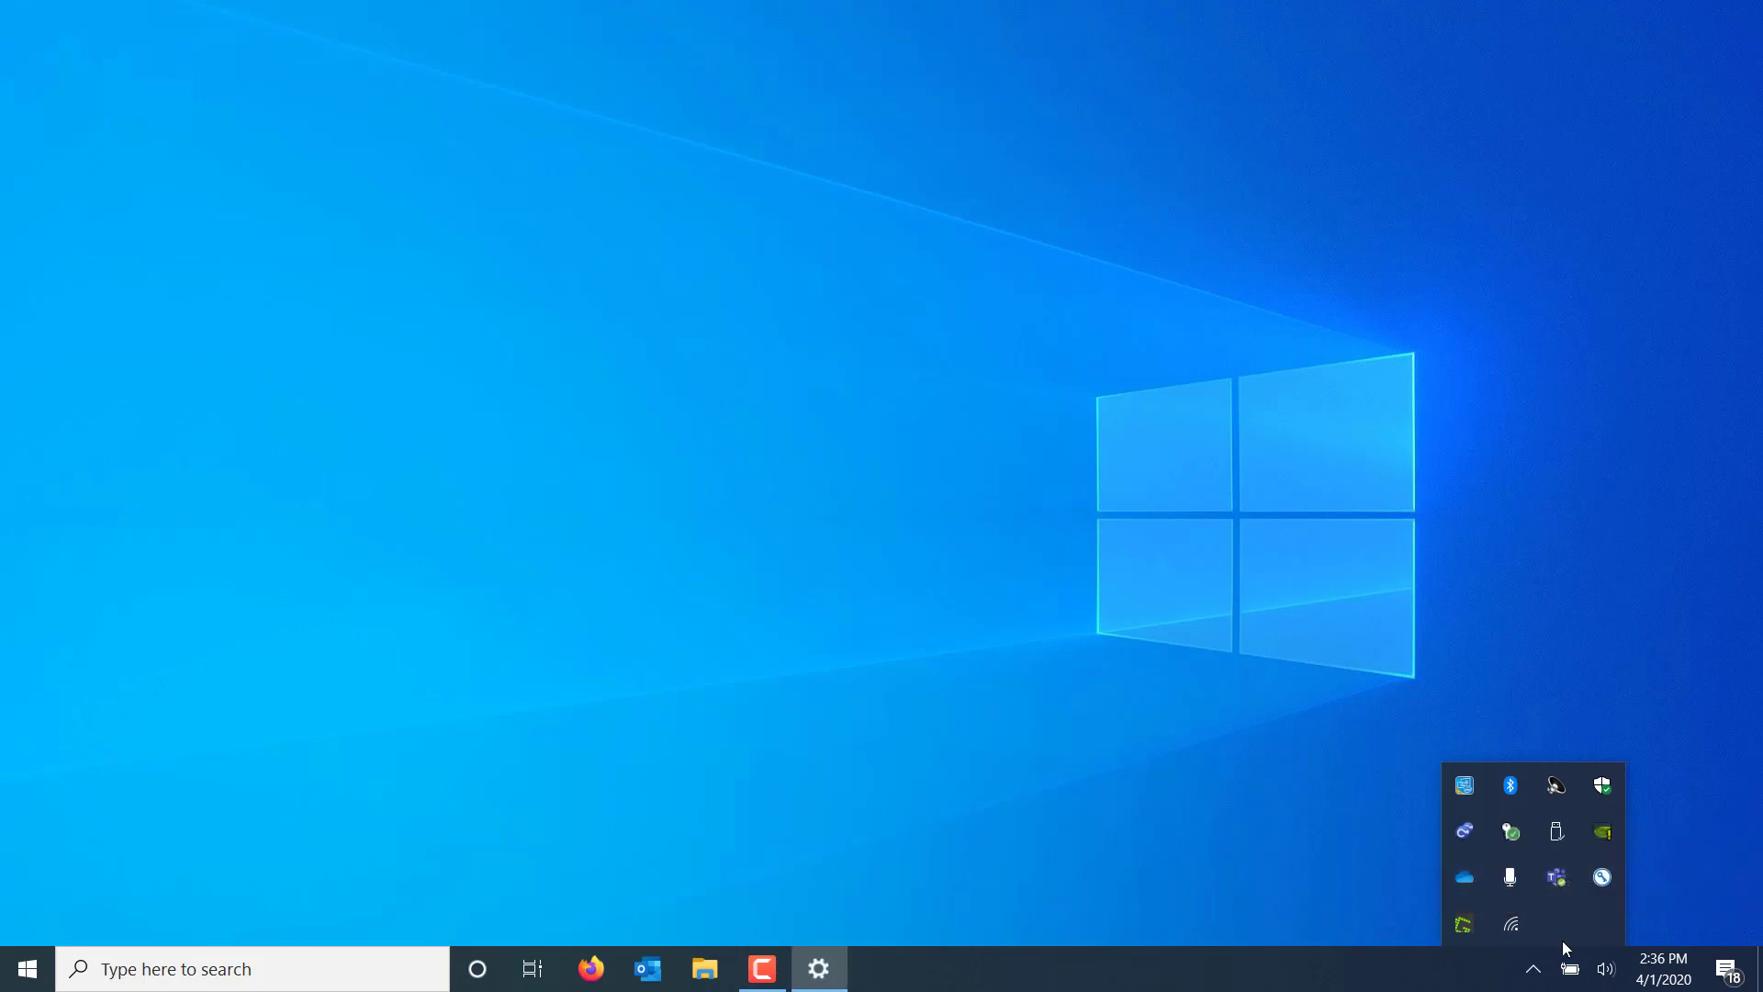
{"action": "scroll", "coordinate": [698, 482], "scroll_direction": "down", "scroll_amount": 5}
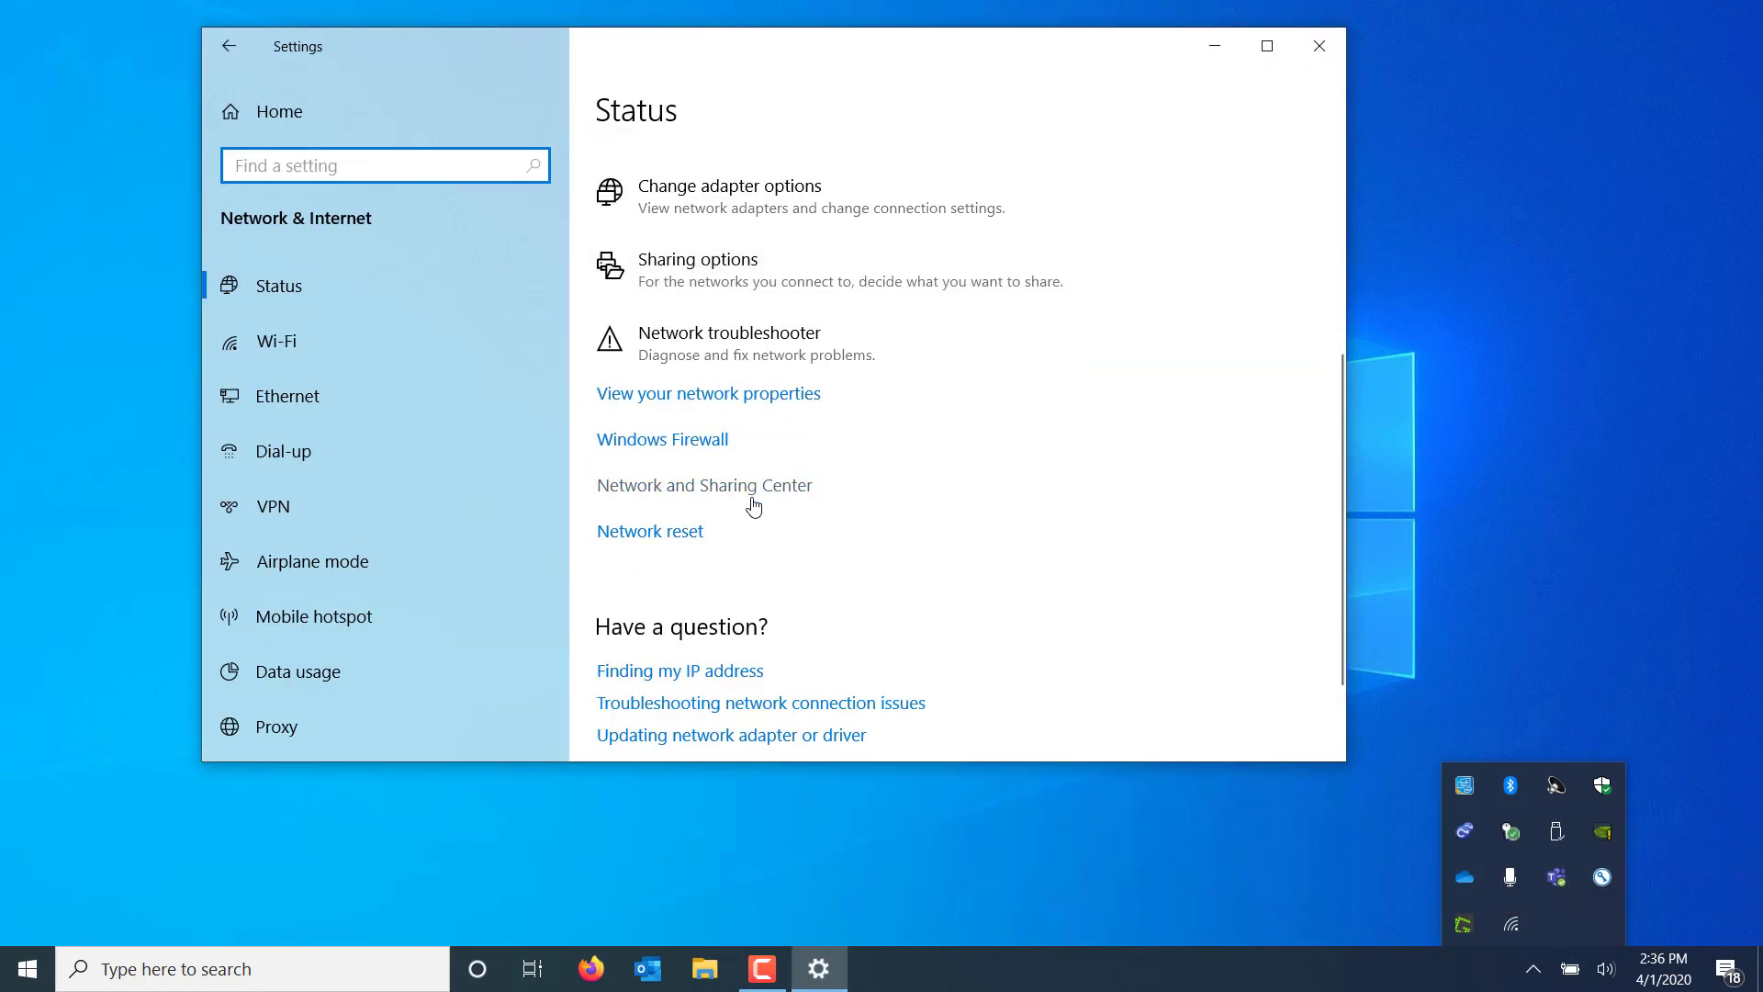
{"action": "left_click", "coordinate": [753, 499]}
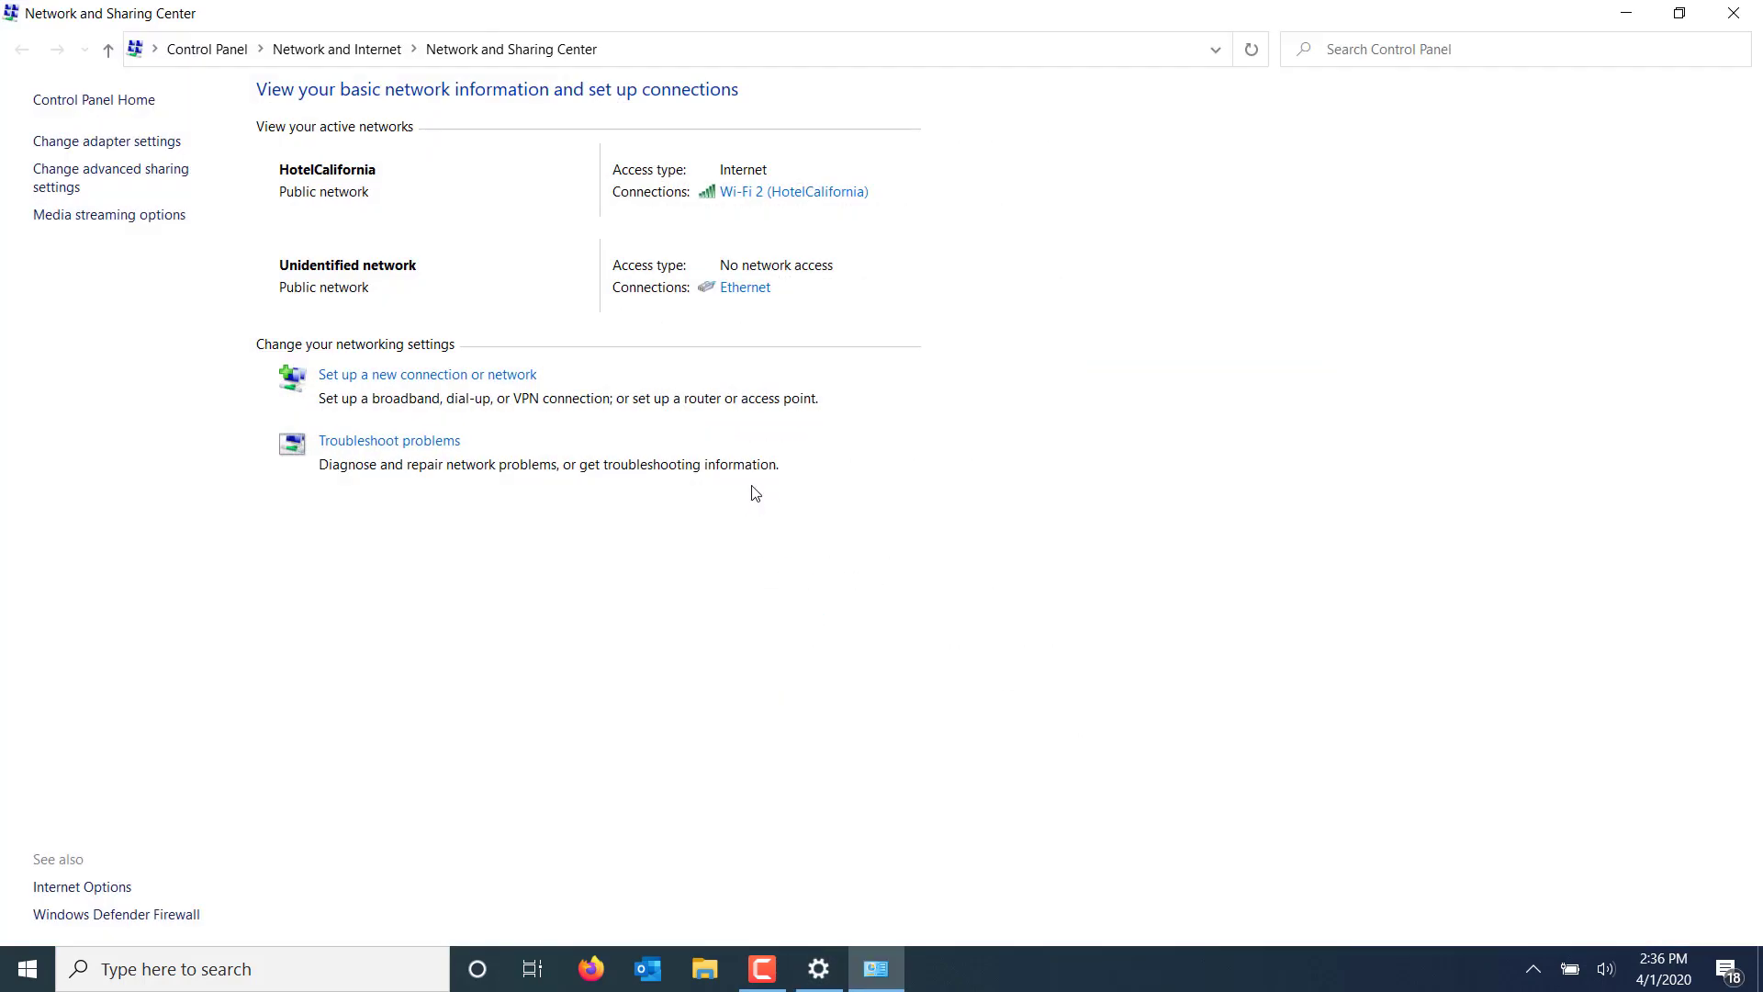
Open the Ethernet adapter's properties and select Internet Protocol Version 4 (TCP/IPv4)
{"action": "left_click", "coordinate": [742, 288]}
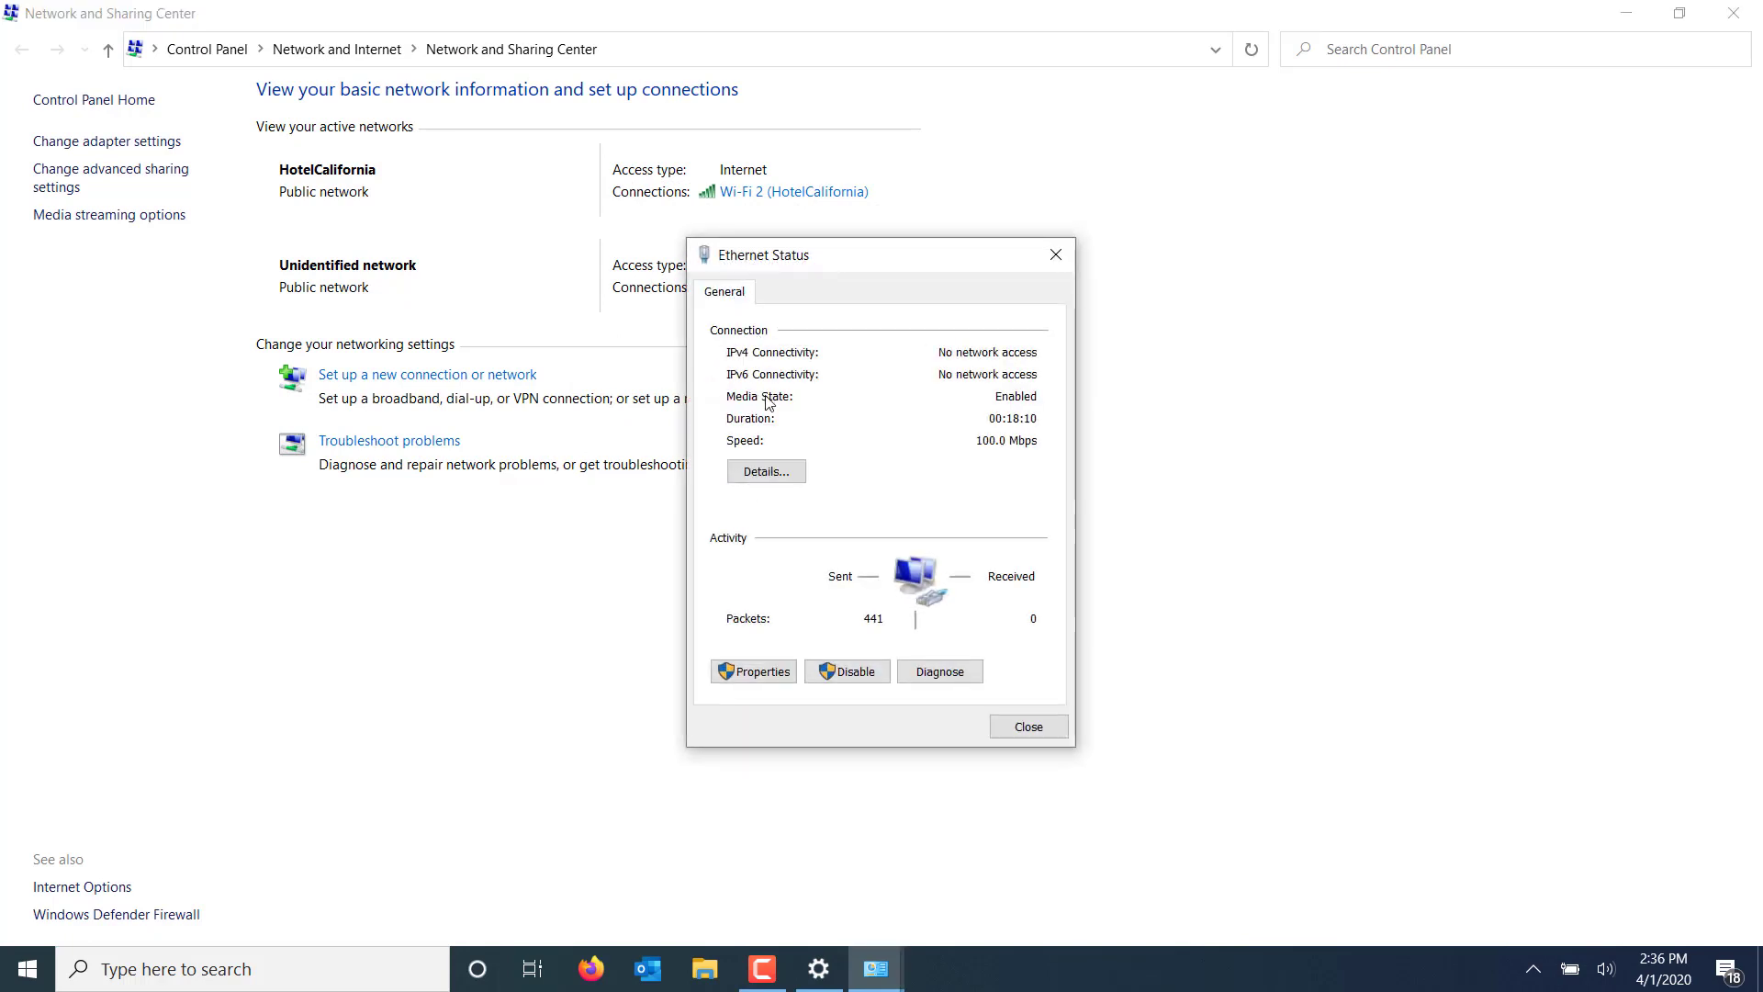
{"action": "left_click", "coordinate": [760, 674]}
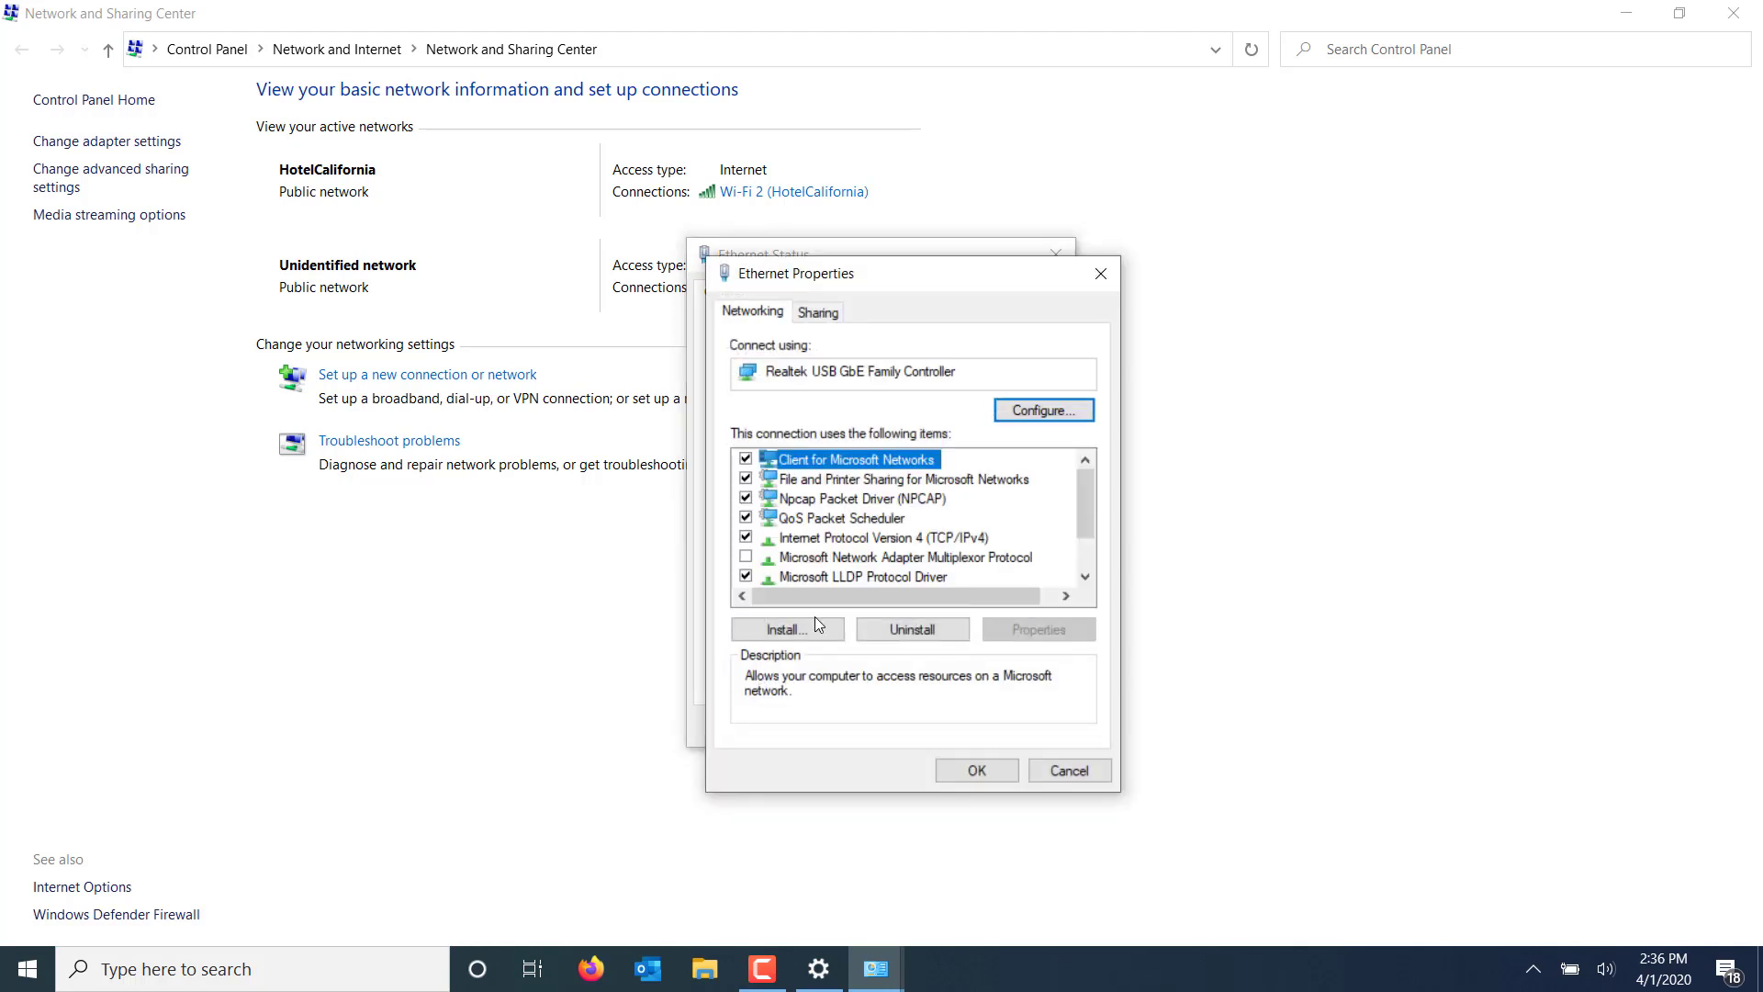
{"action": "left_click", "coordinate": [816, 539]}
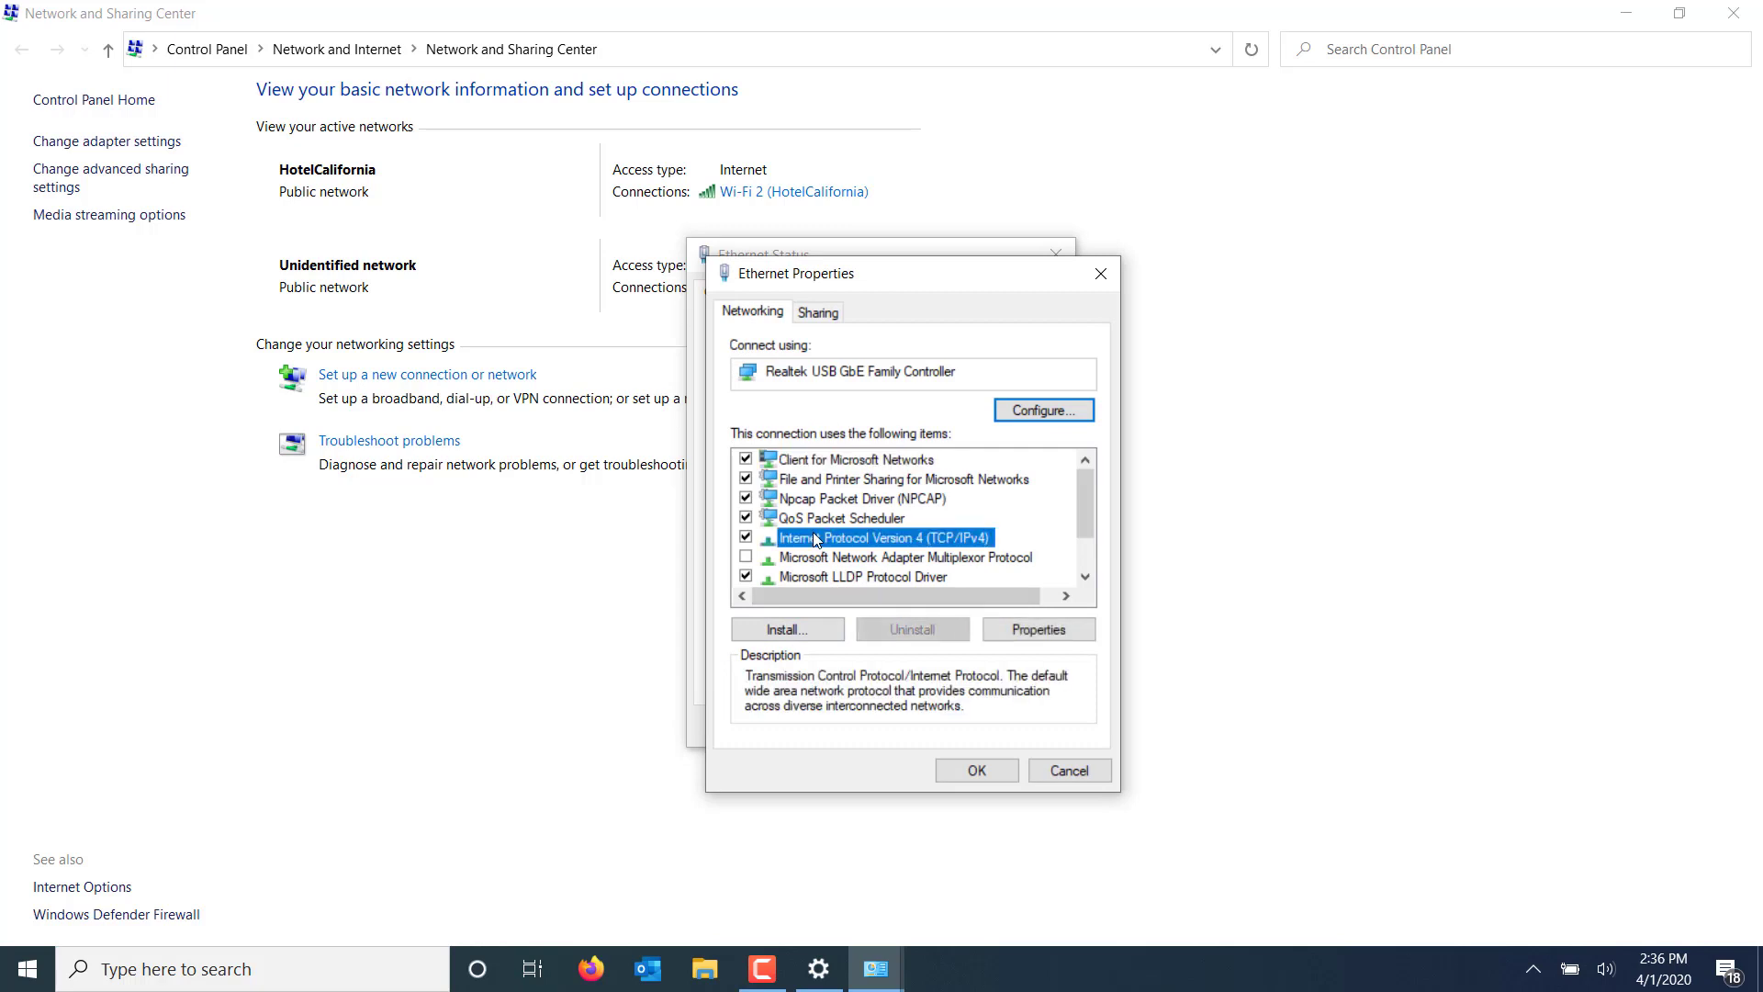
Show the IPv4 settings with static address 192.168.1.17 and mask 255.255.255.0
{"action": "left_click", "coordinate": [1022, 633]}
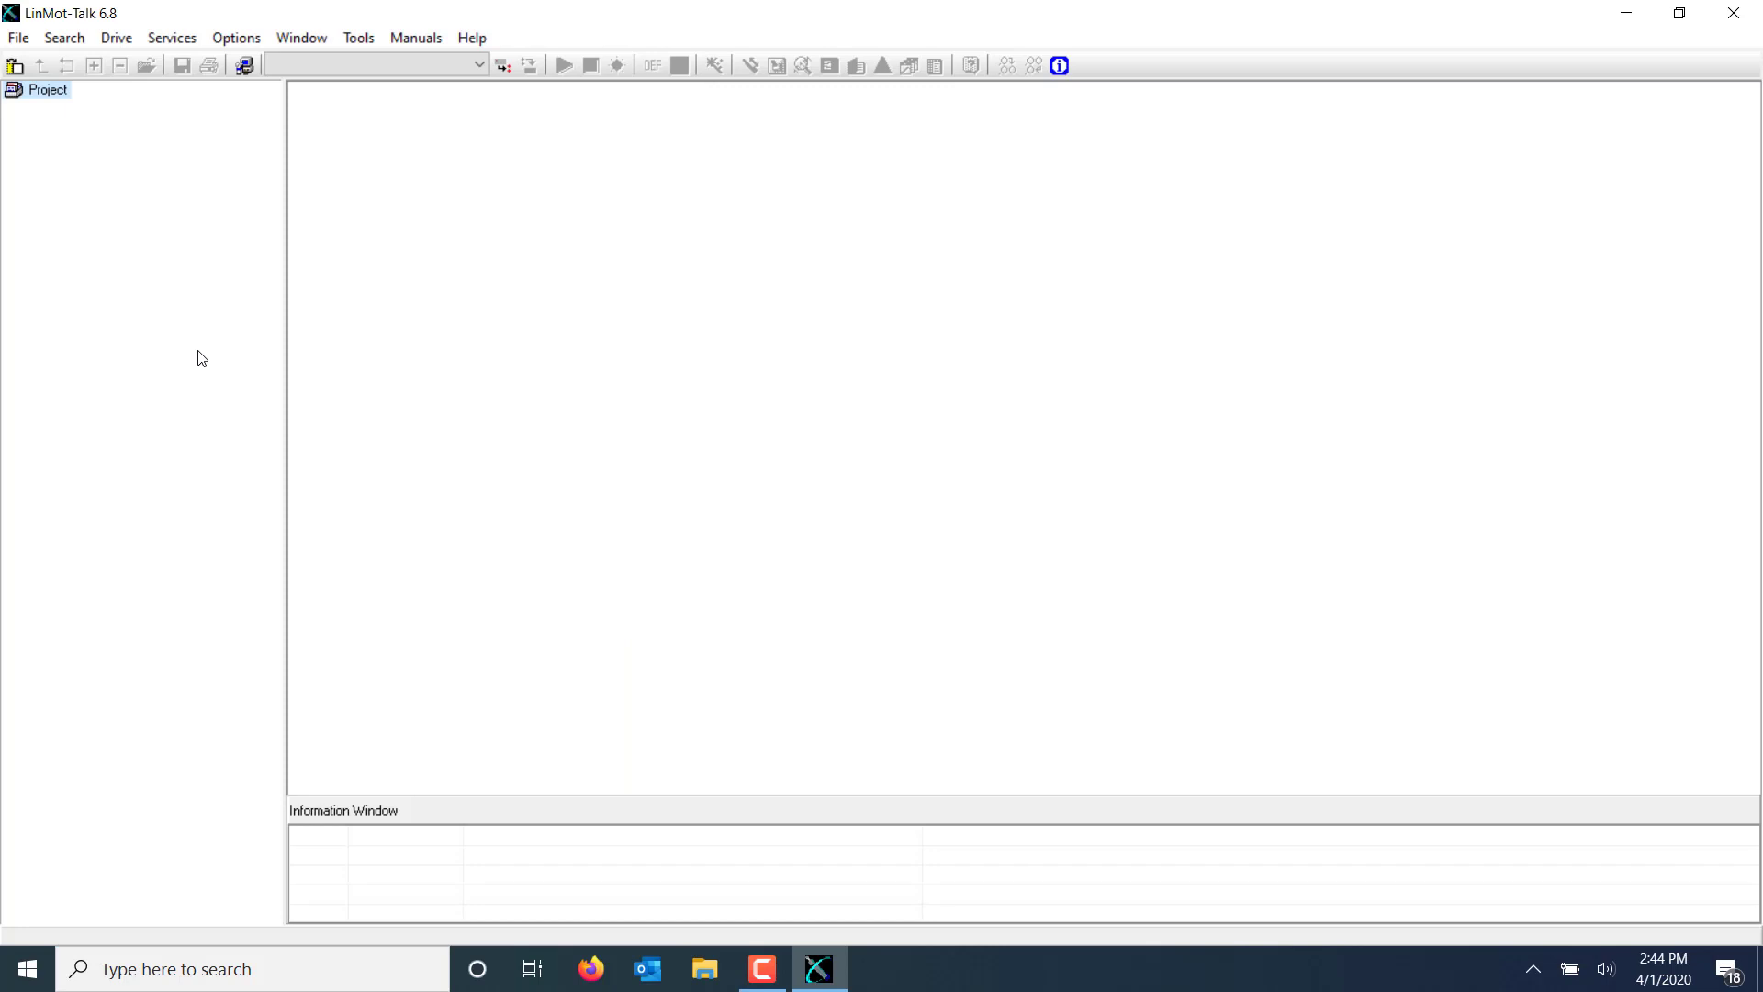
Scan for drives via File > Login/Open Offline on the Realtek Ethernet interface, finding the C1250 at 192.168.1.2
{"action": "left_click", "coordinate": [26, 40]}
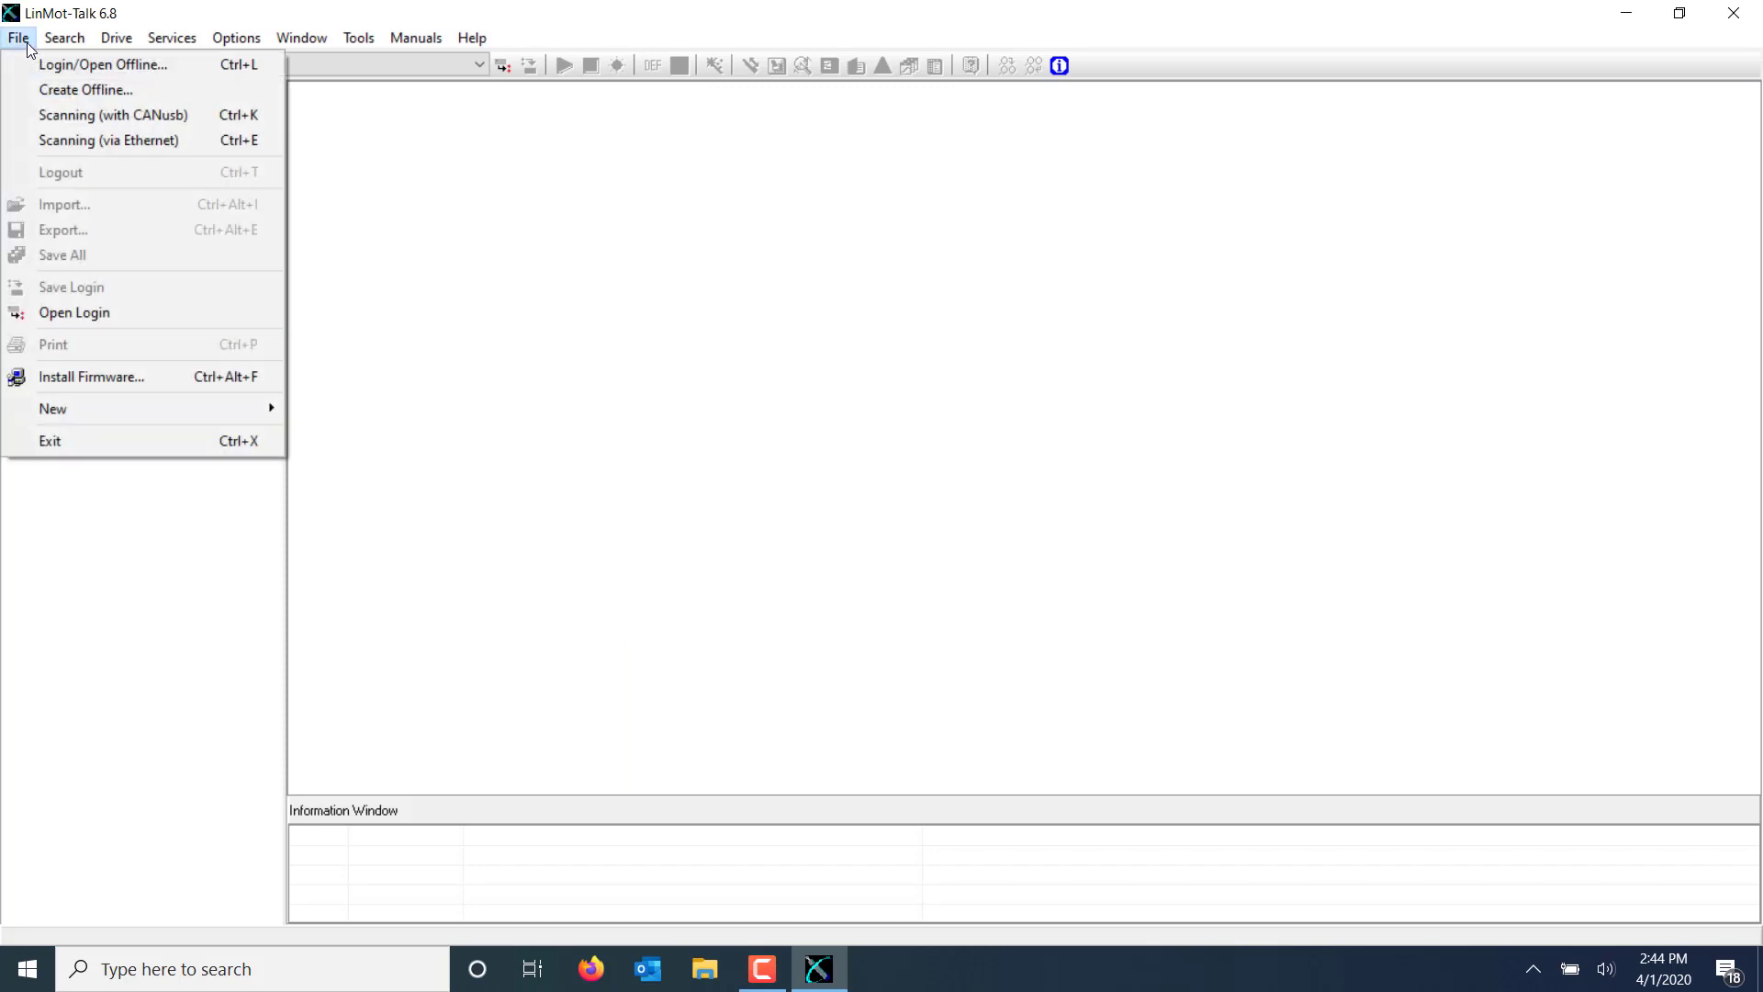
{"action": "left_click", "coordinate": [39, 62]}
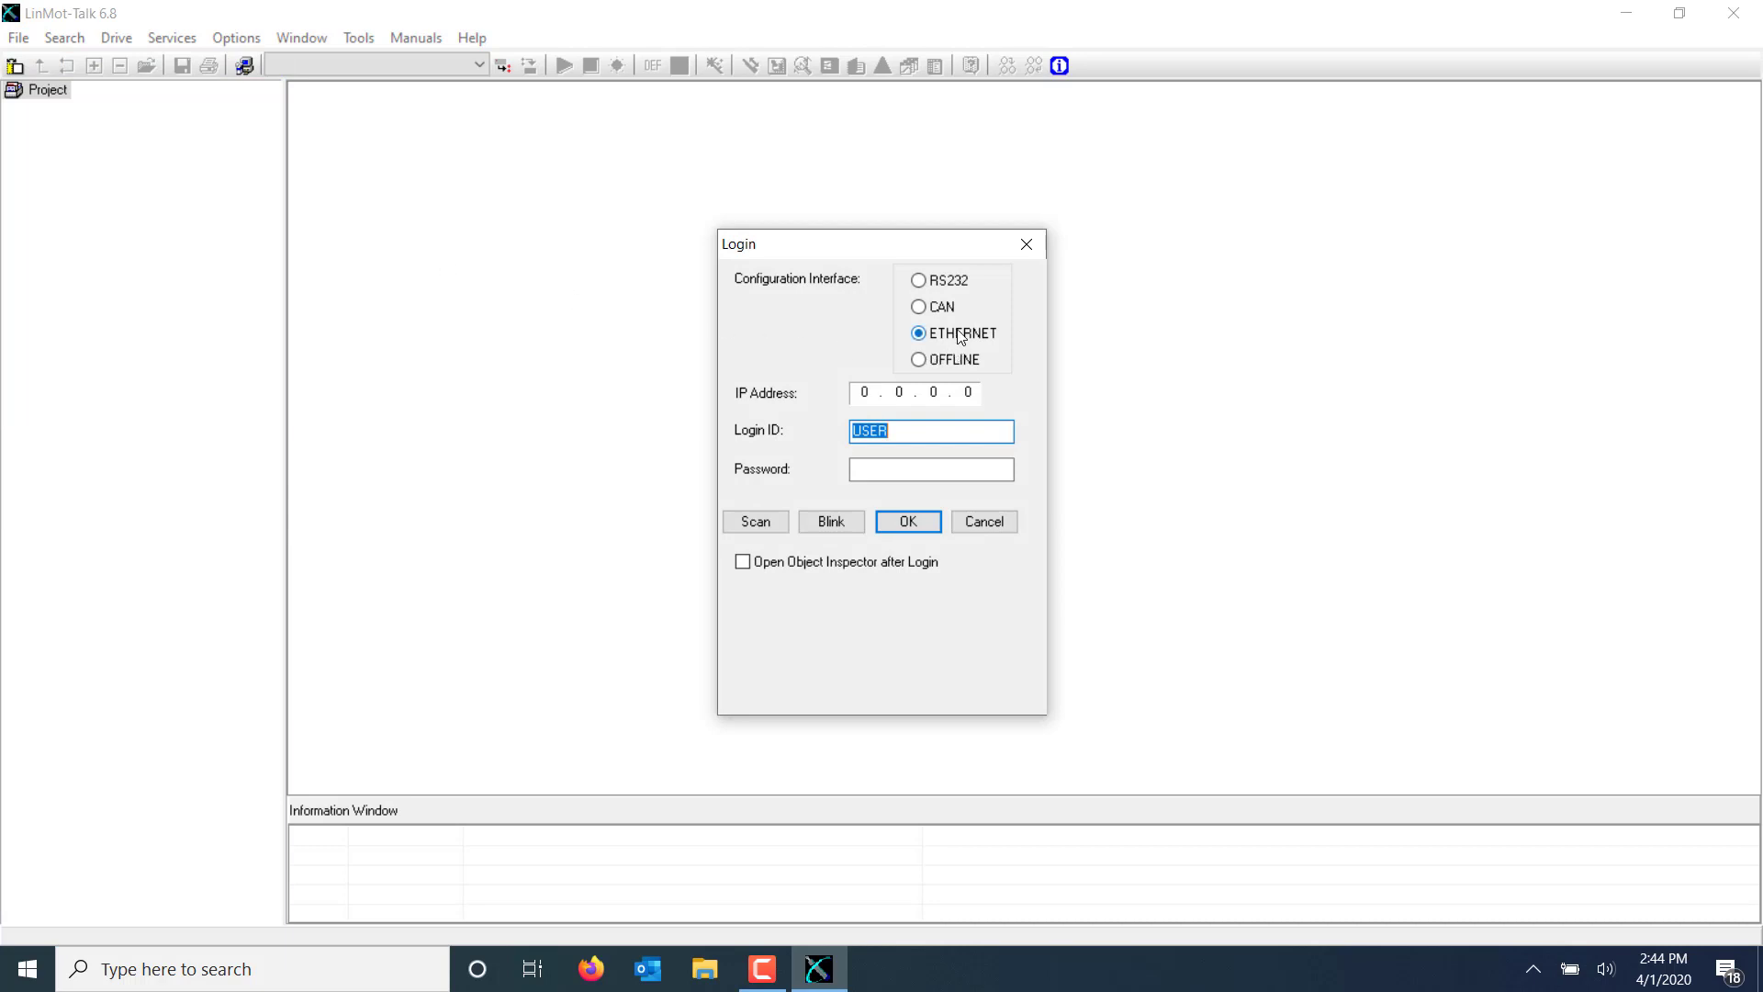
{"action": "left_click", "coordinate": [743, 524]}
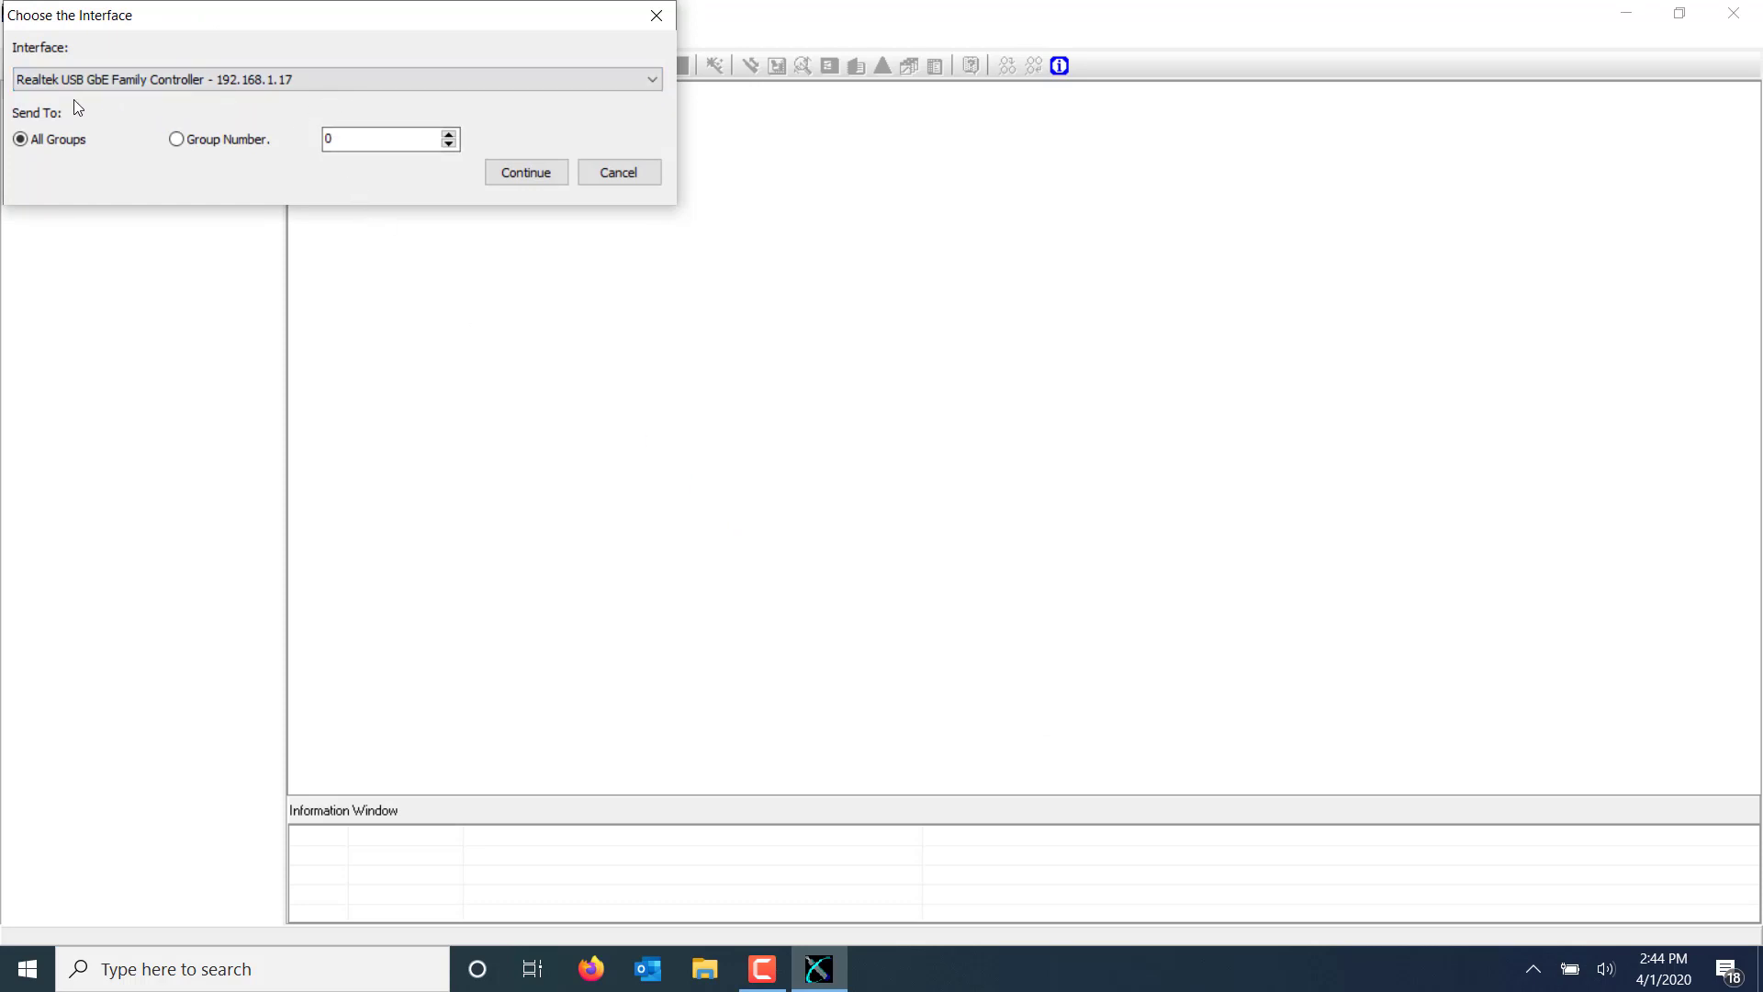
{"action": "left_click", "coordinate": [518, 167]}
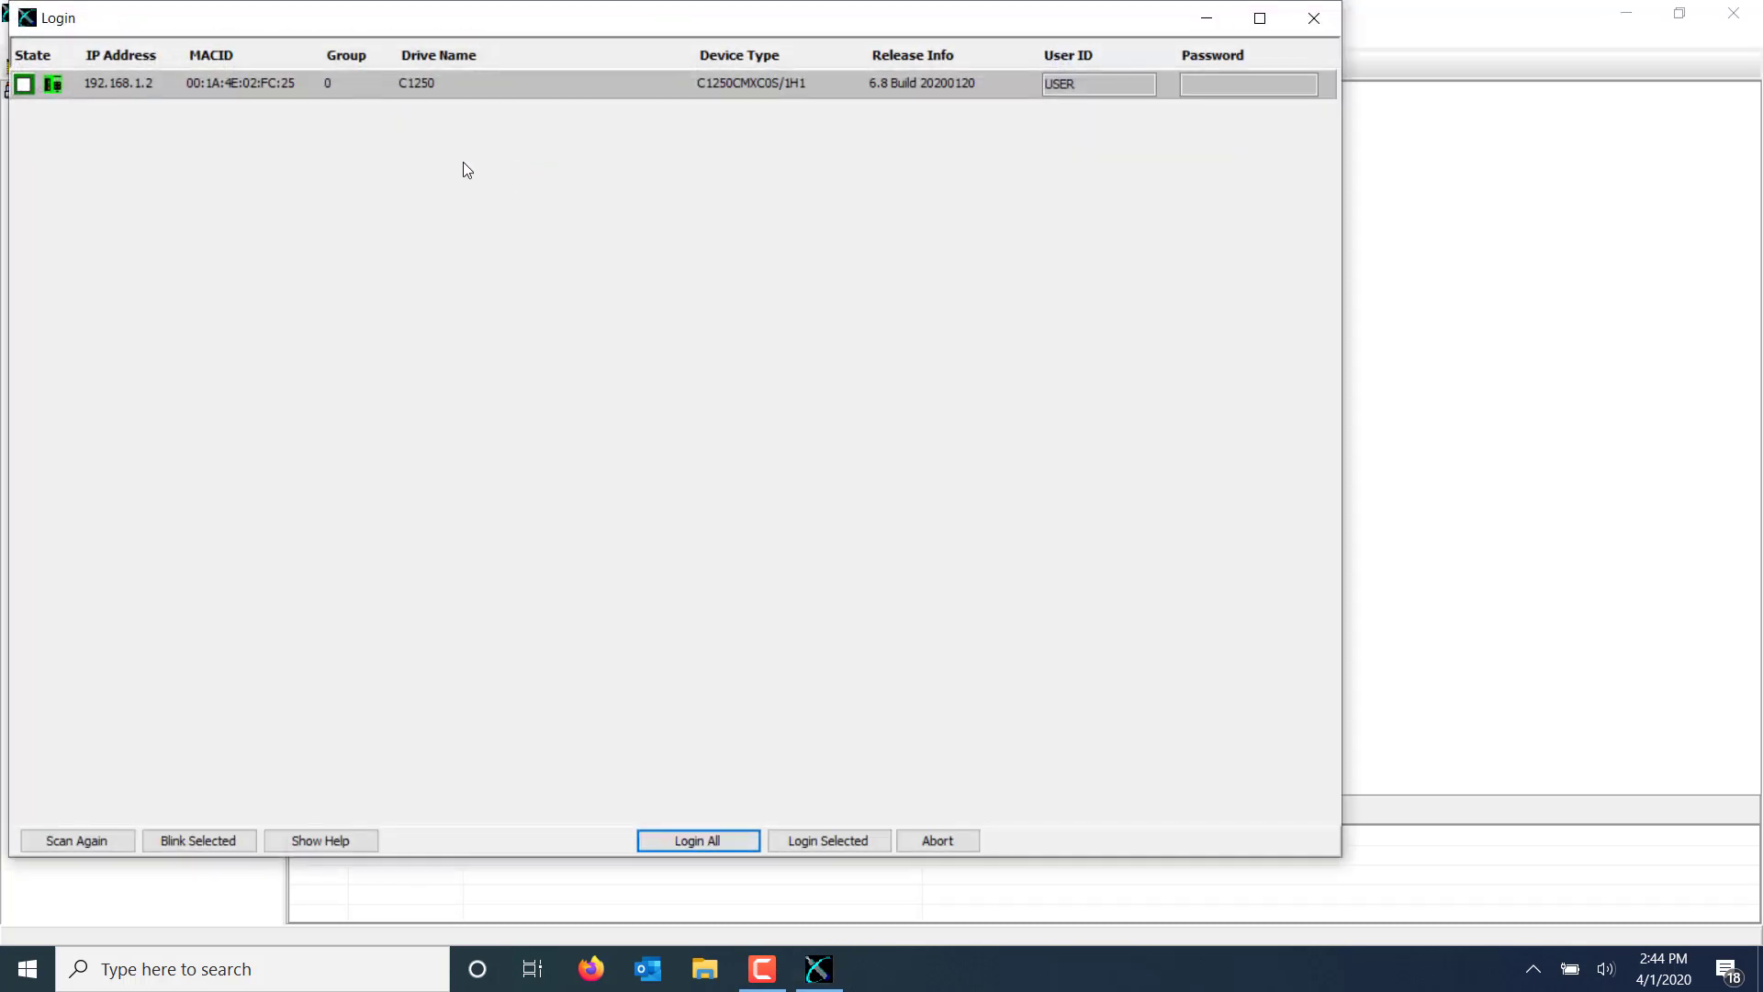
Log in to the C1250 and view EtherNet/IP > Ethernet Configuration > IP Configuration Mode
{"action": "left_click", "coordinate": [698, 839]}
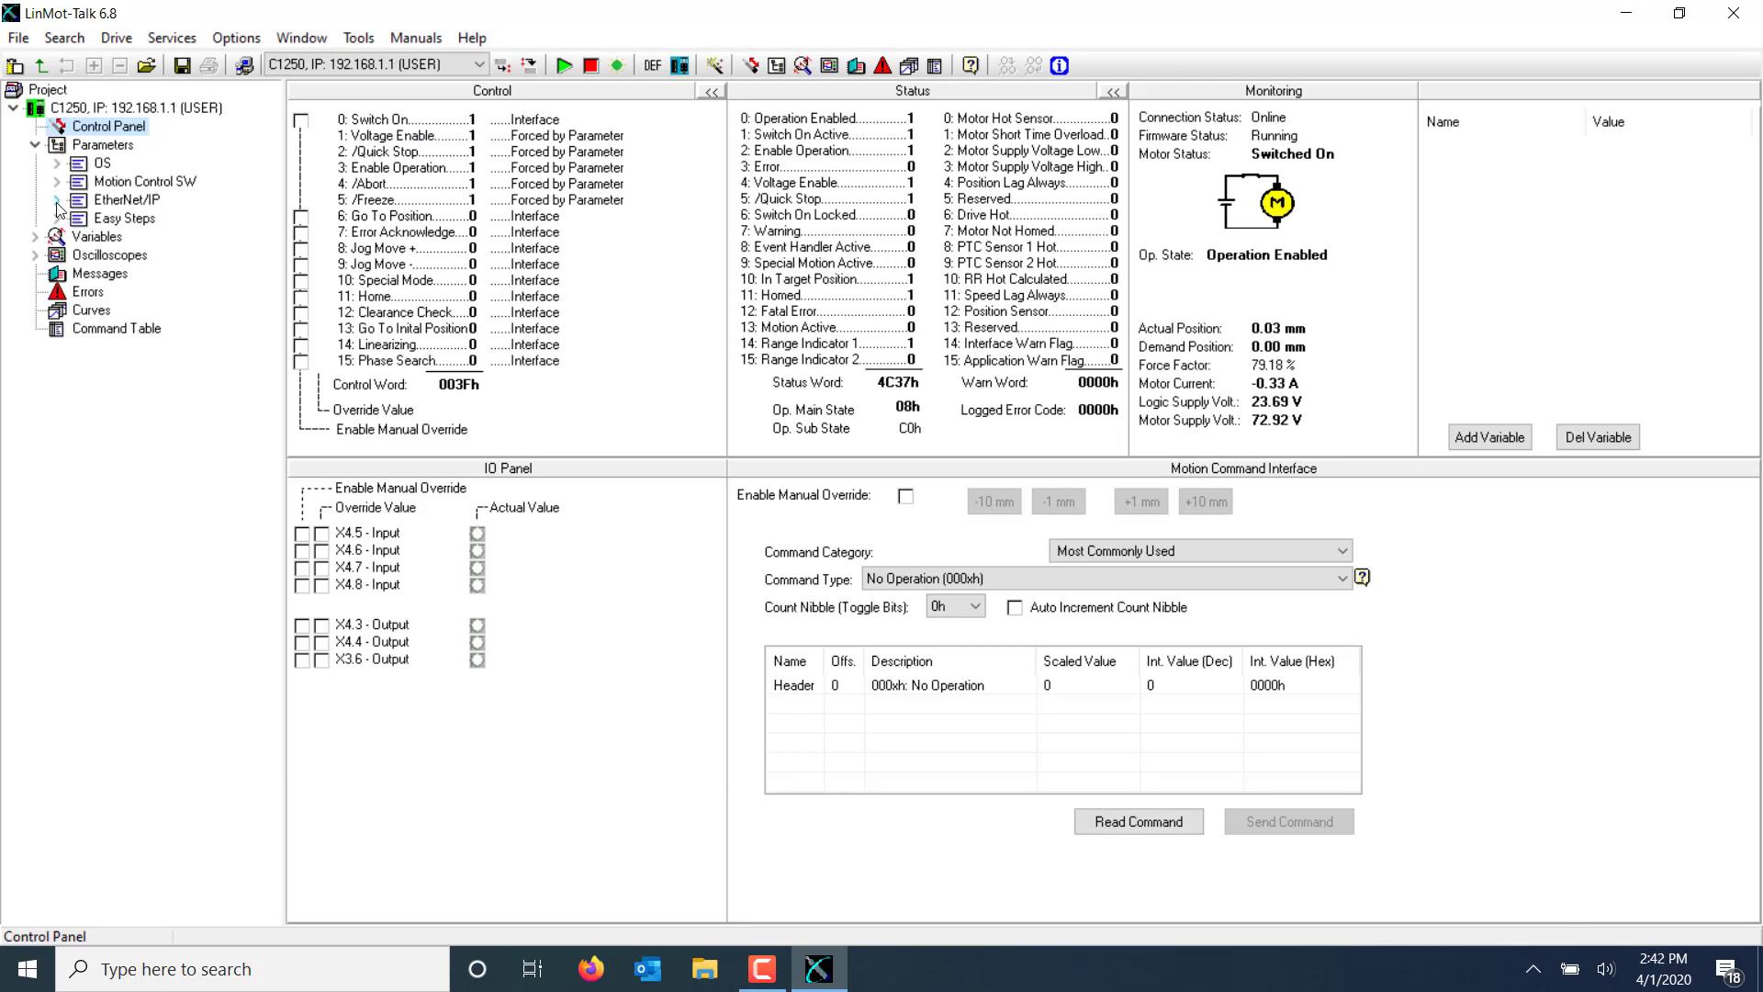
{"action": "left_click", "coordinate": [57, 199]}
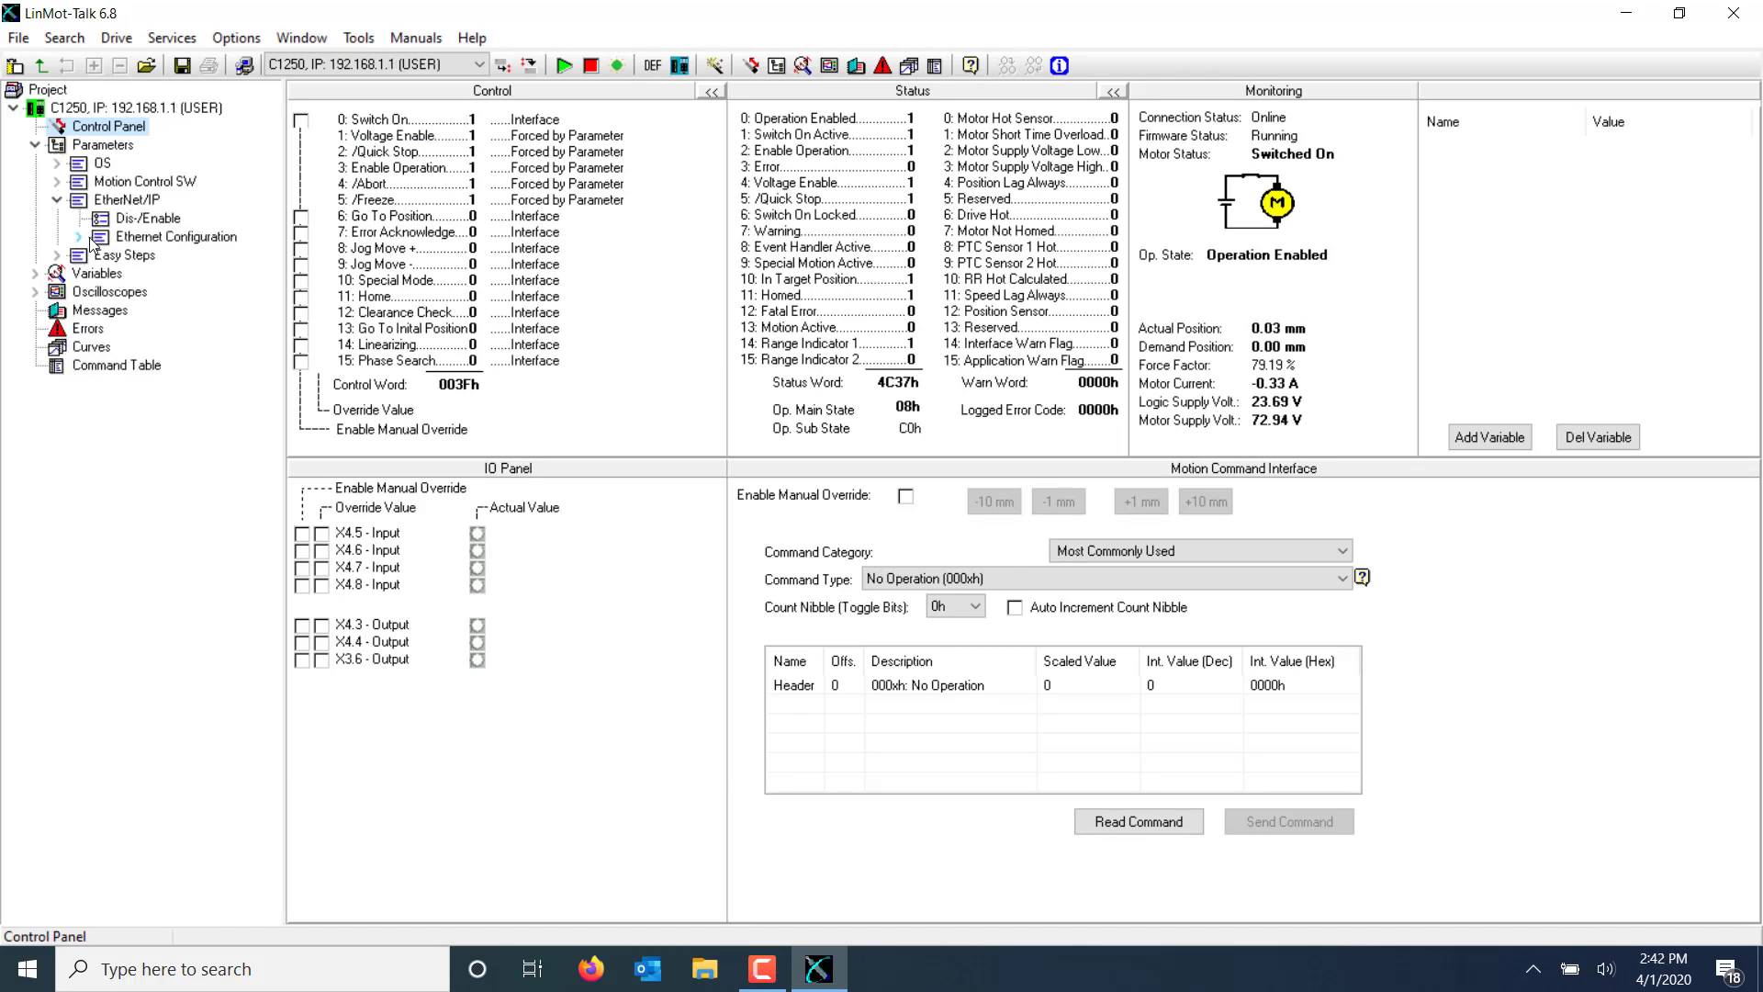
{"action": "left_click", "coordinate": [79, 236]}
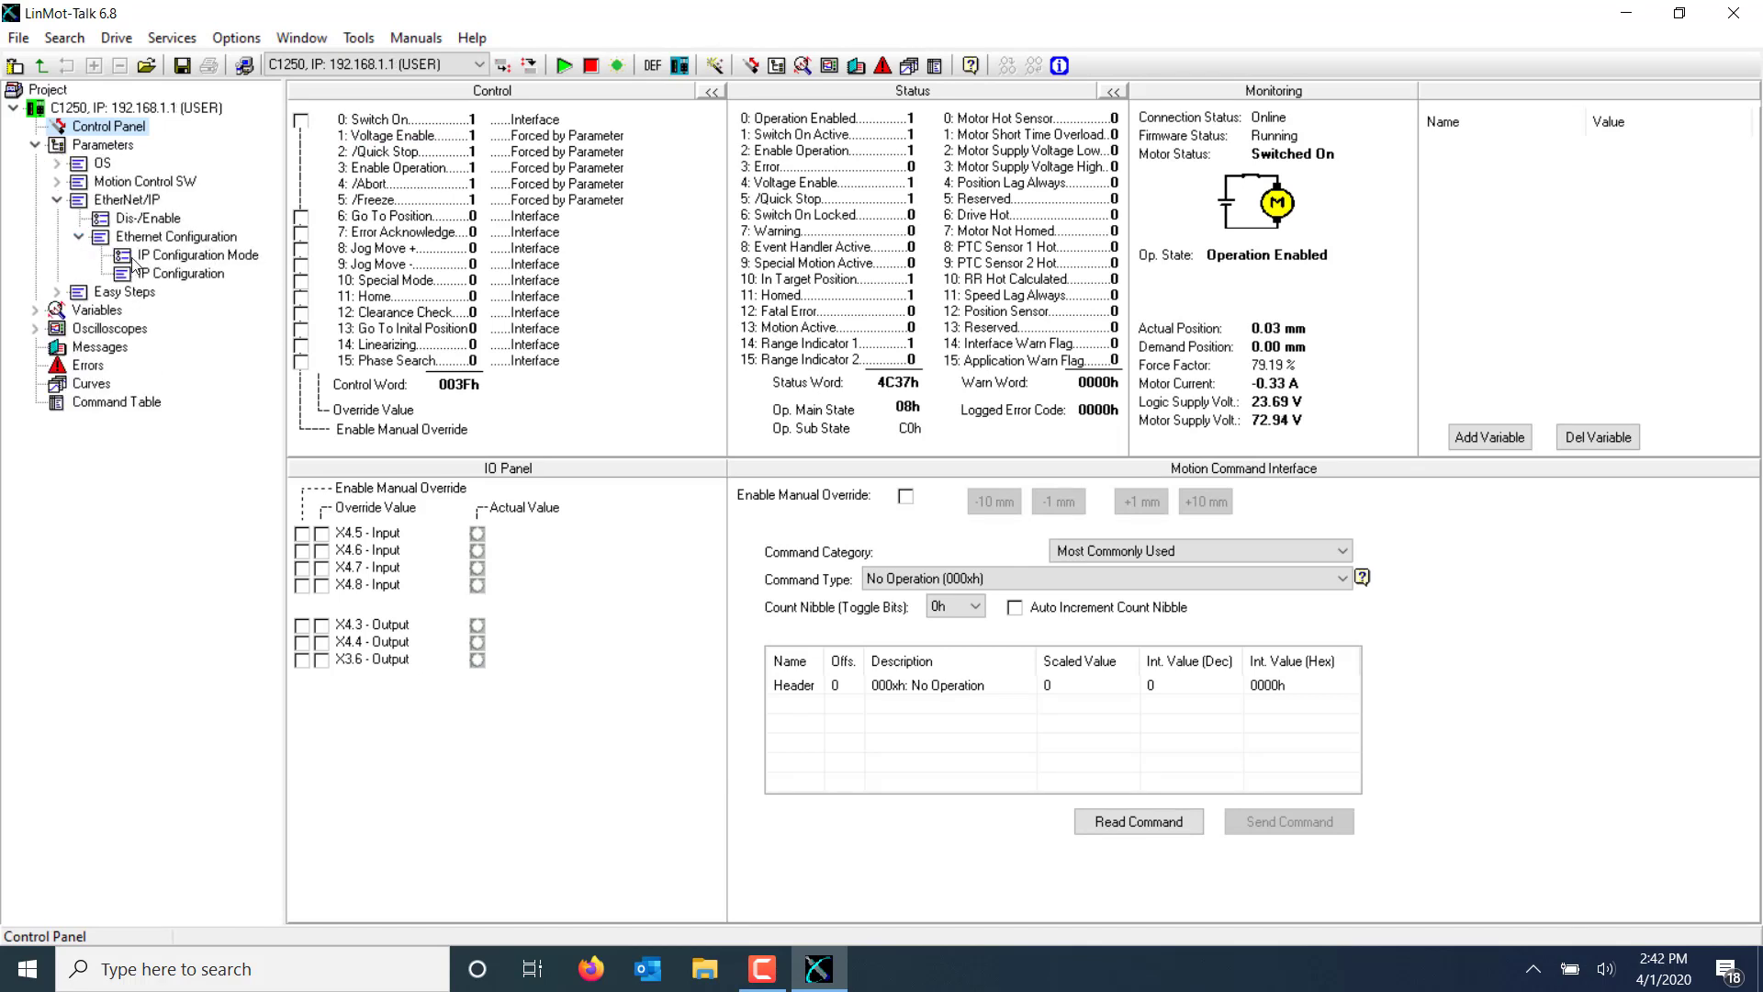
{"action": "left_click", "coordinate": [133, 259]}
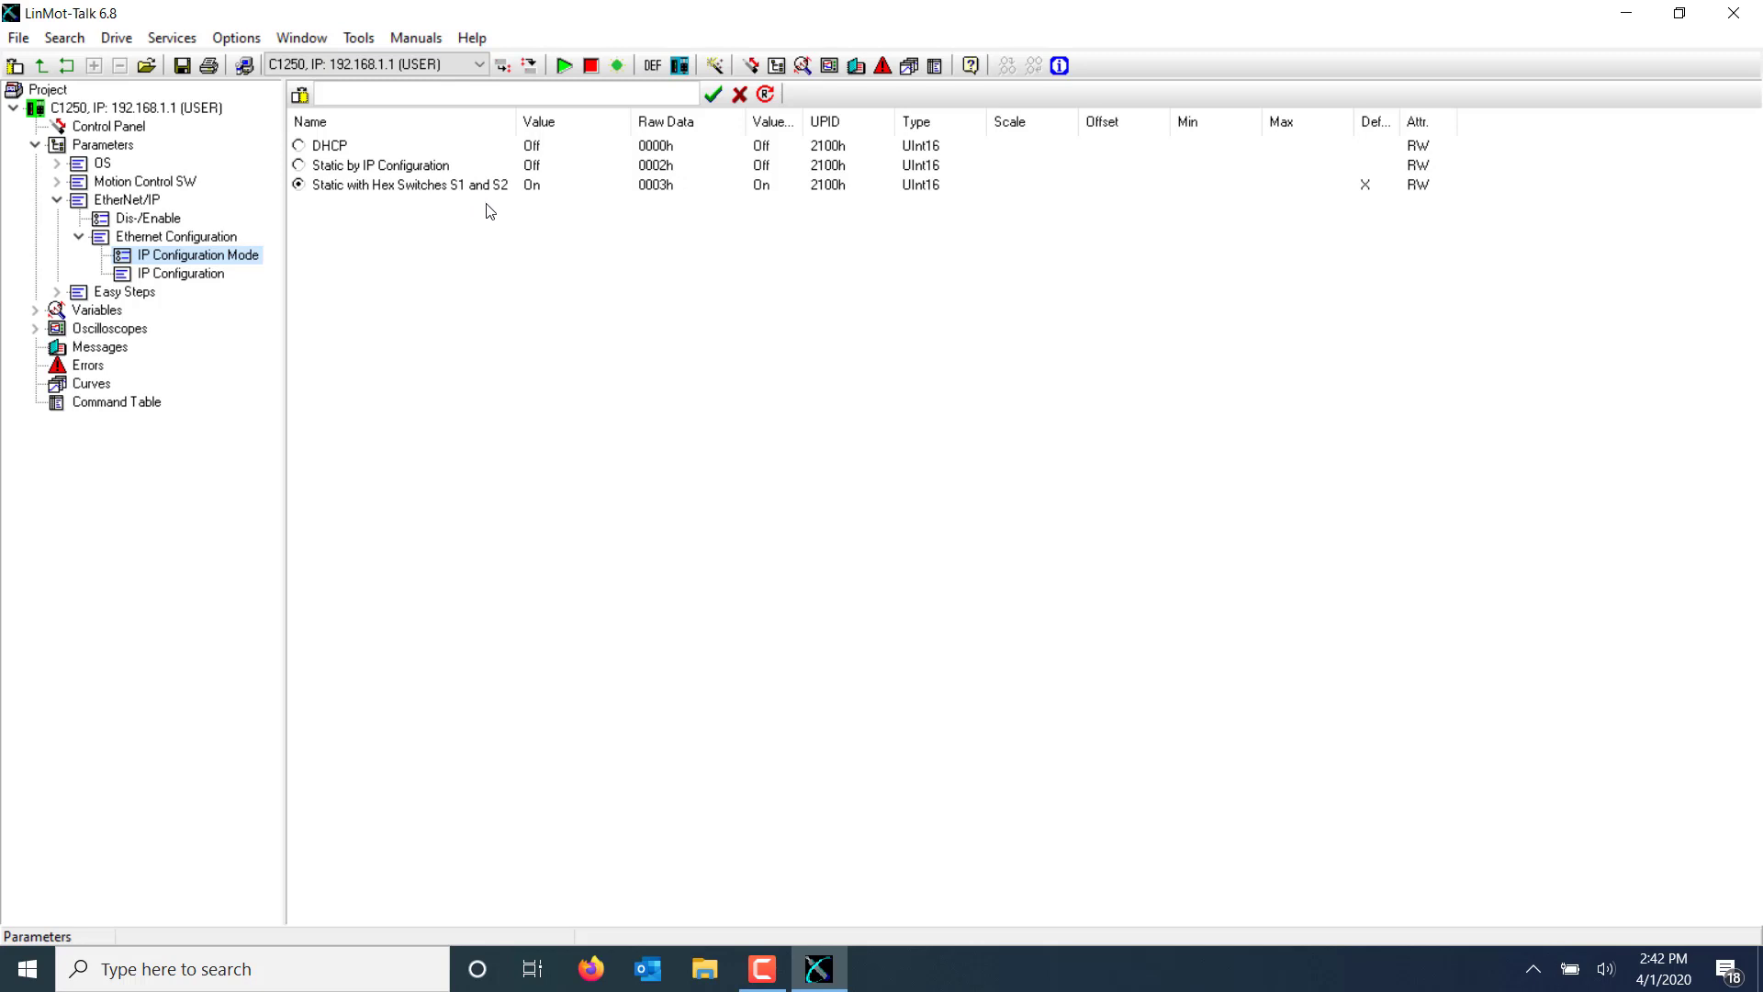
Review the drive's IP address, netmask and gateway bytes, then return to IP Configuration Mode
{"action": "left_click", "coordinate": [613, 376]}
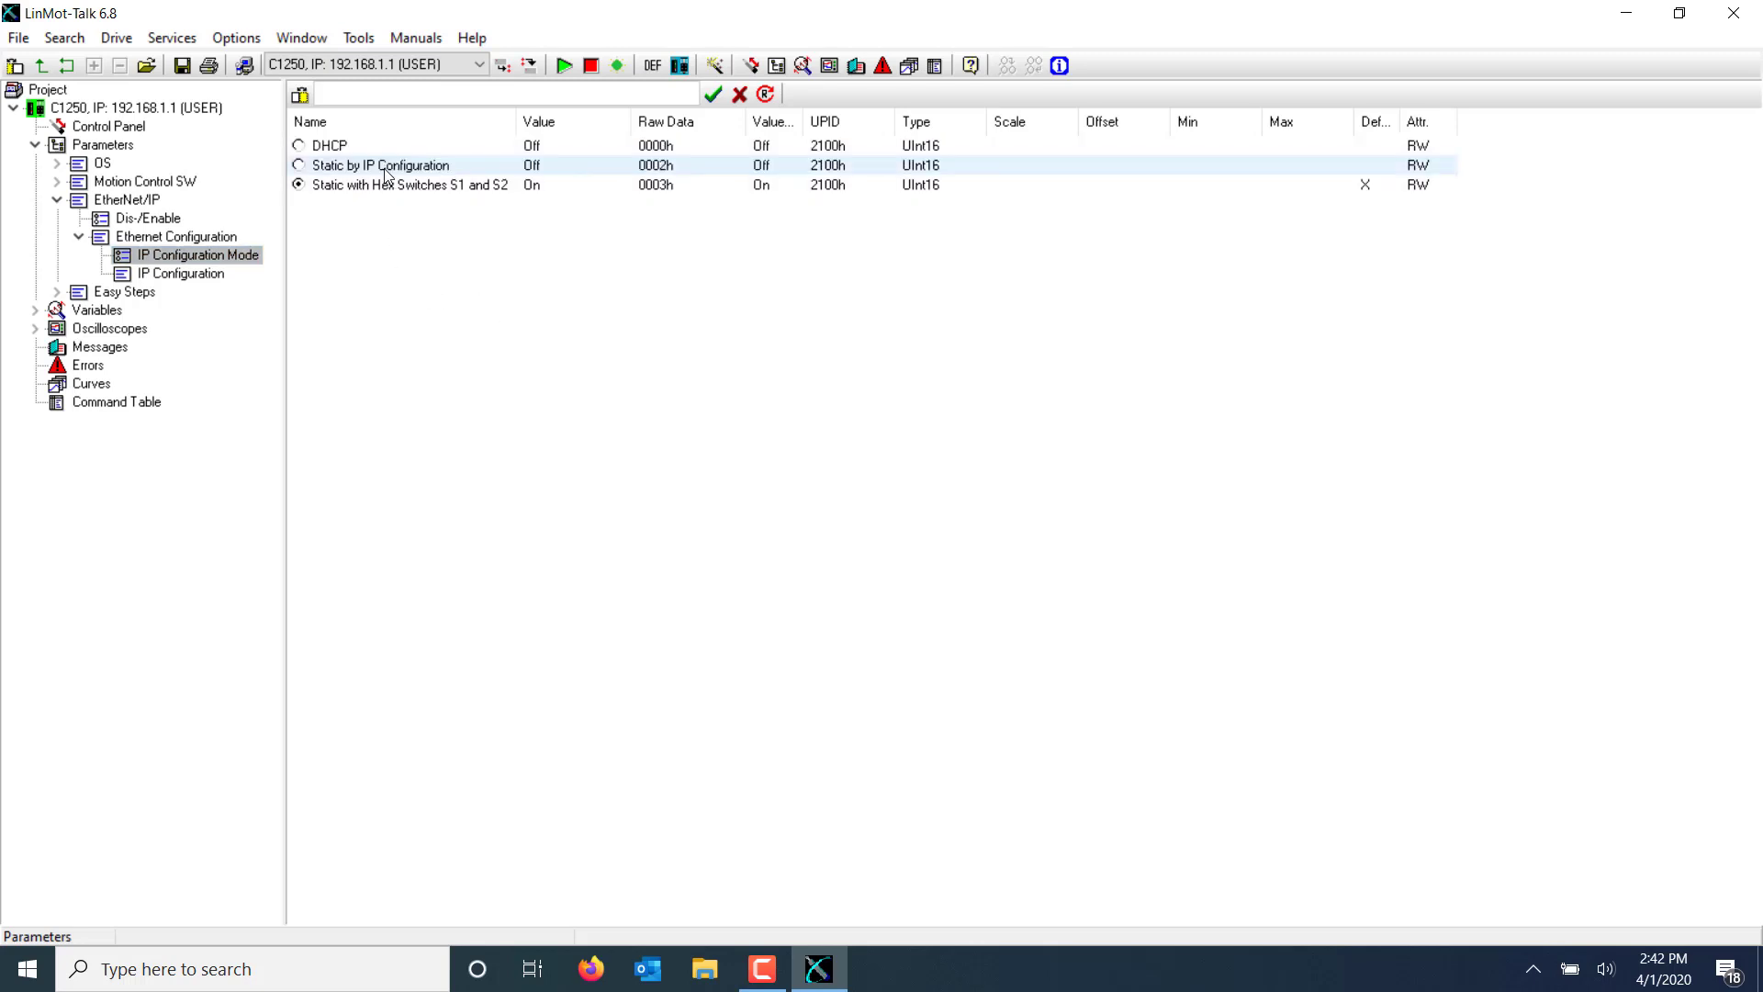
{"action": "left_click", "coordinate": [165, 273]}
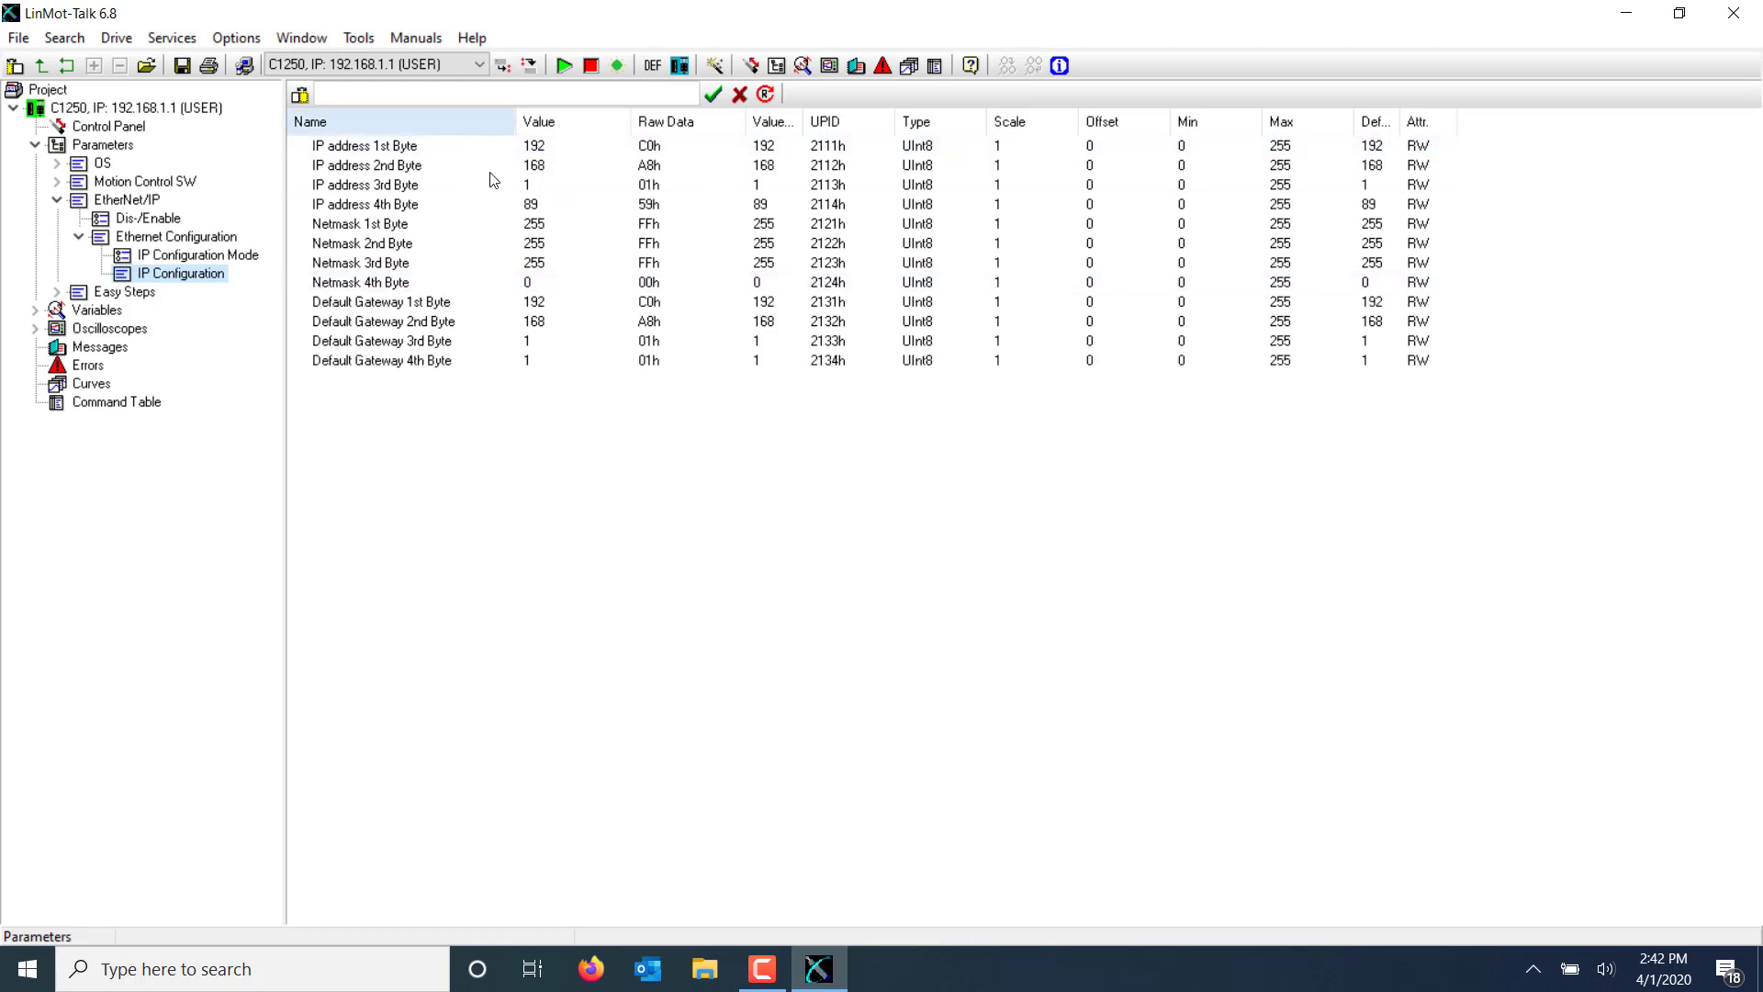
{"action": "left_click", "coordinate": [169, 255]}
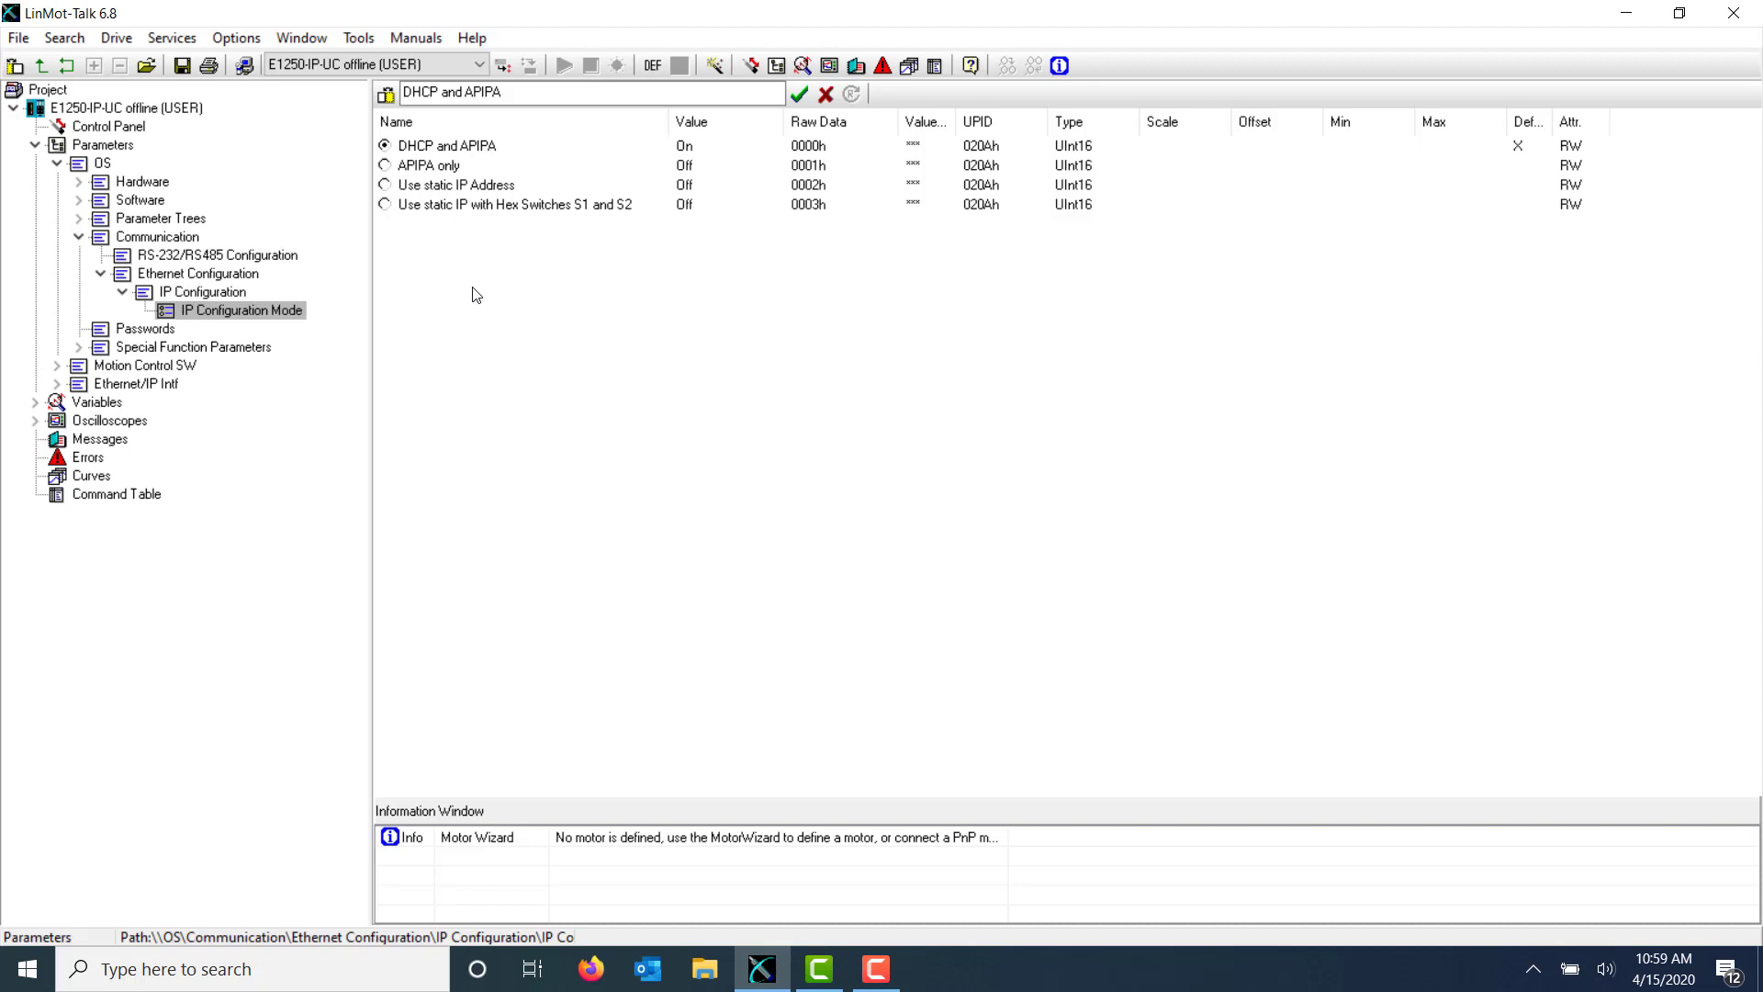
Set IP Configuration Mode to Use static IP Address and show the IP Configuration parameters
{"action": "left_click", "coordinate": [479, 186]}
{"action": "double_click", "coordinate": [480, 187]}
{"action": "left_click", "coordinate": [156, 300]}
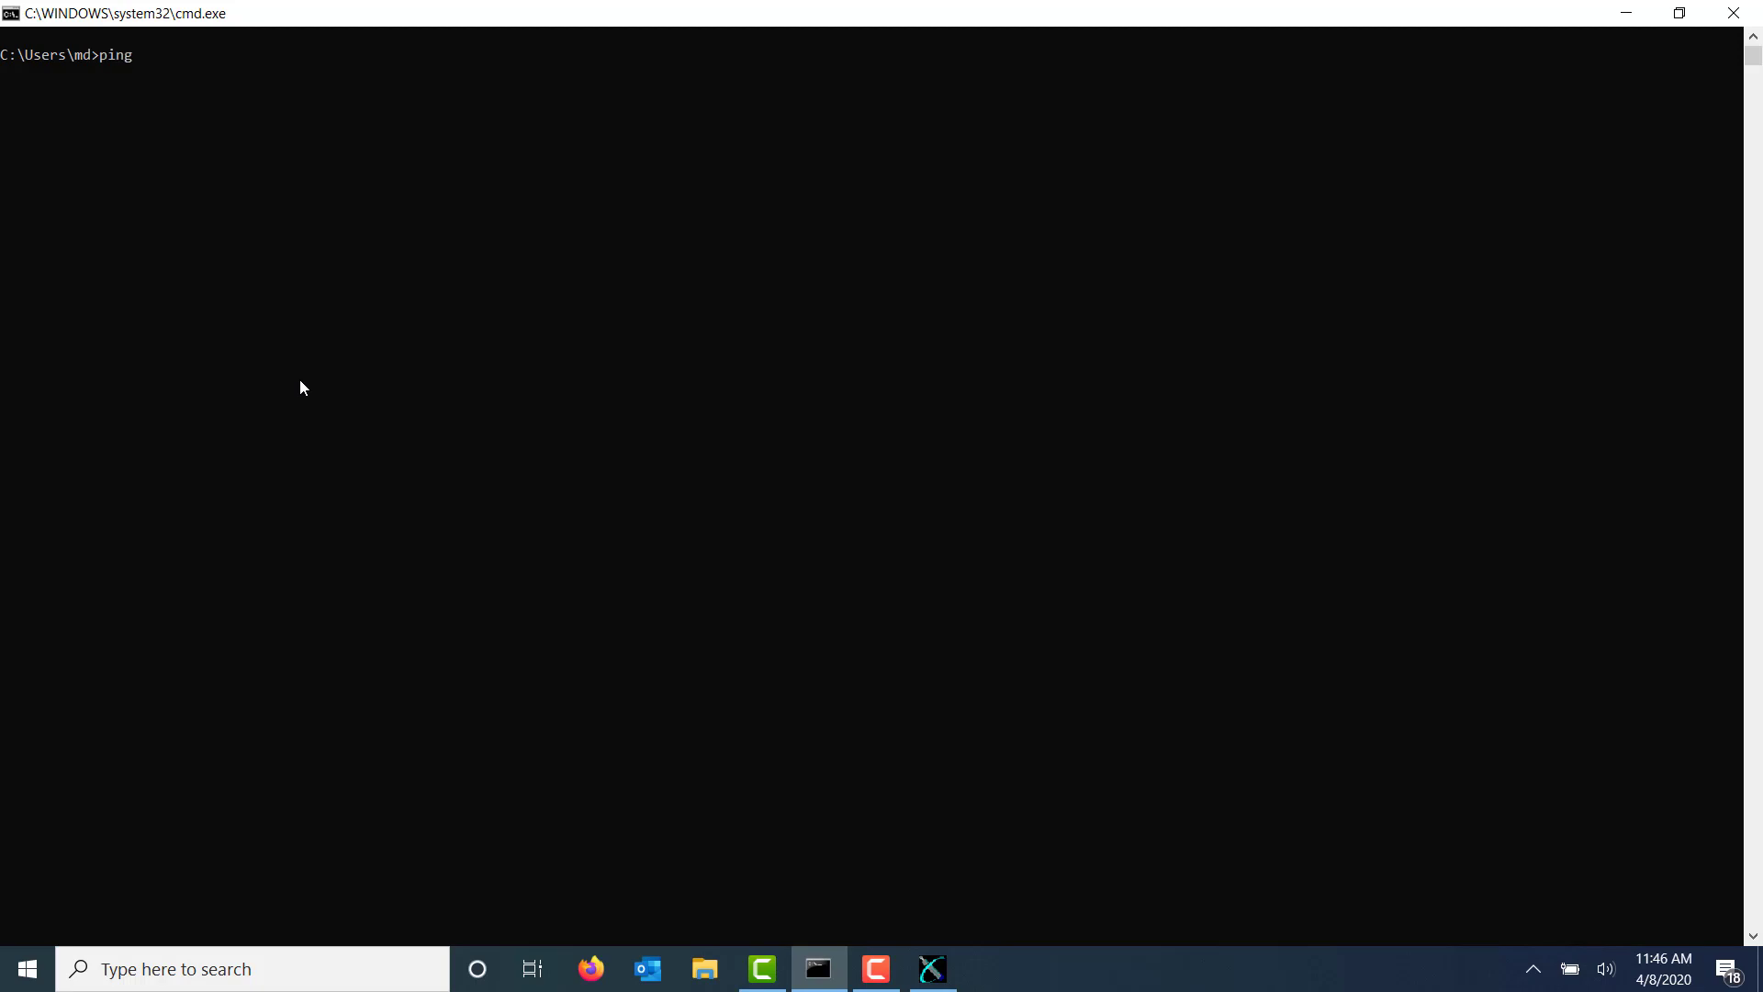
Ping the drive at 192.168.1.5 from the Command Prompt
{"action": "type", "text": " 192.168.1.5"}
{"action": "key", "text": "Return"}
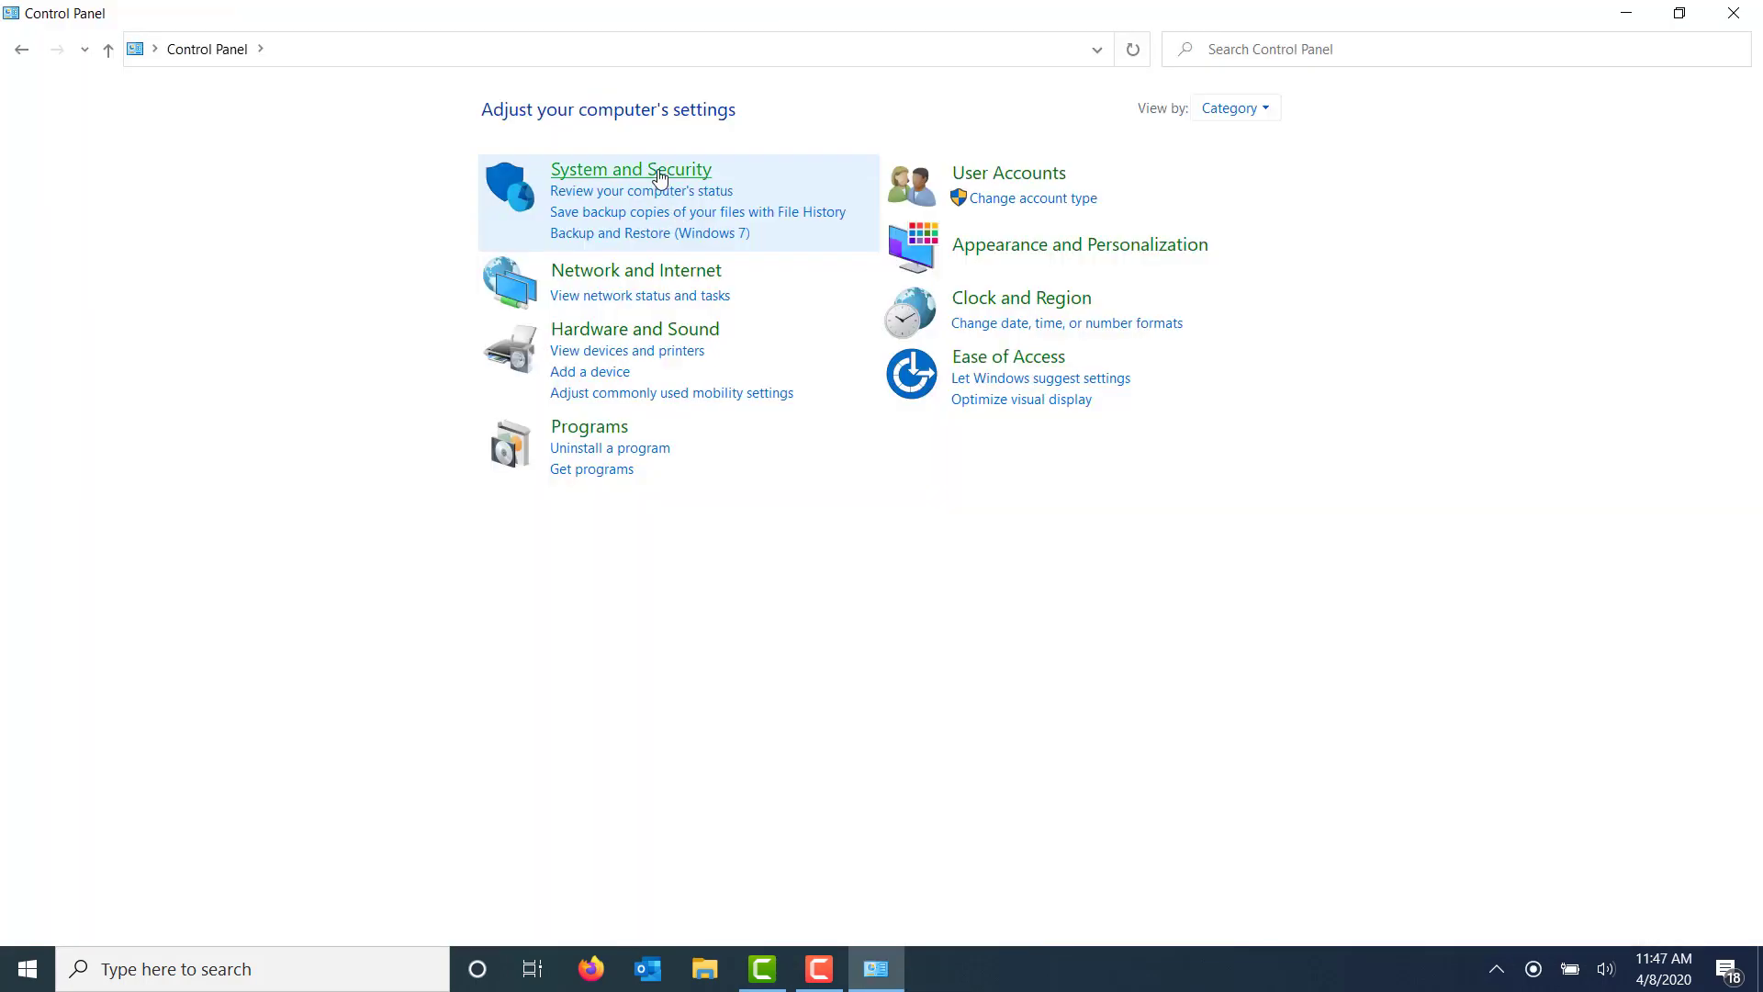
Open the firewall's allowed-apps list under System and Security and unlock it for editing
{"action": "left_click", "coordinate": [653, 175]}
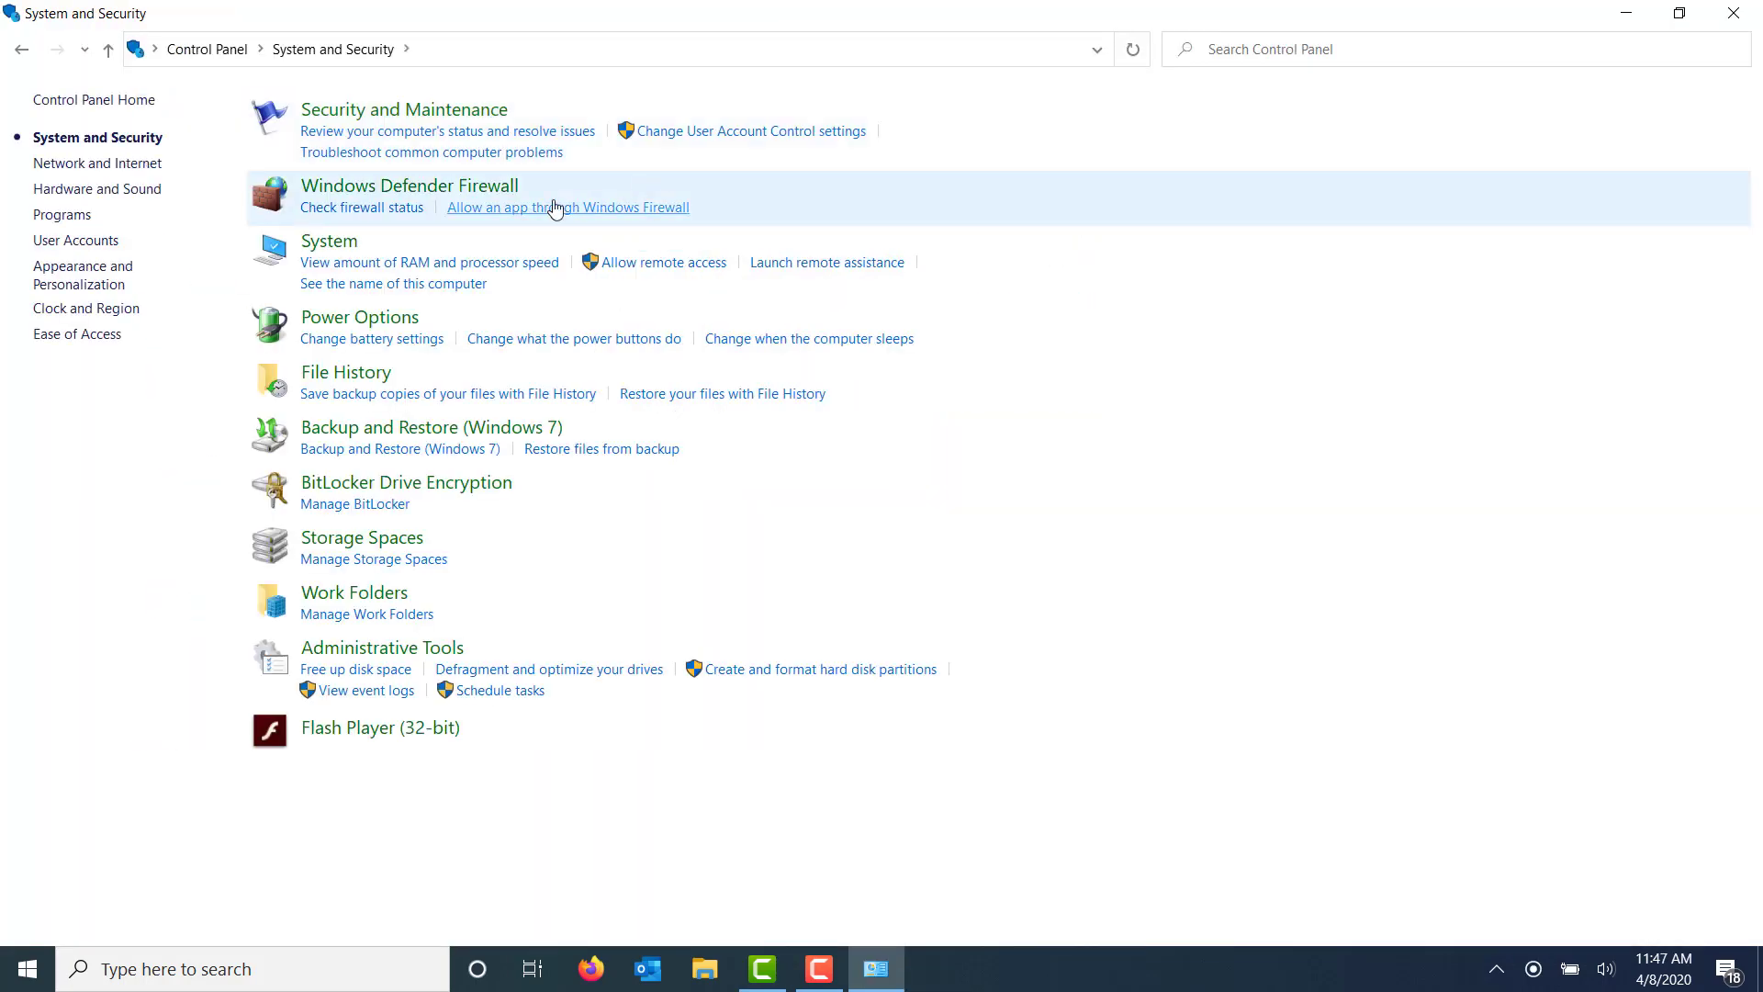
{"action": "left_click", "coordinate": [494, 208]}
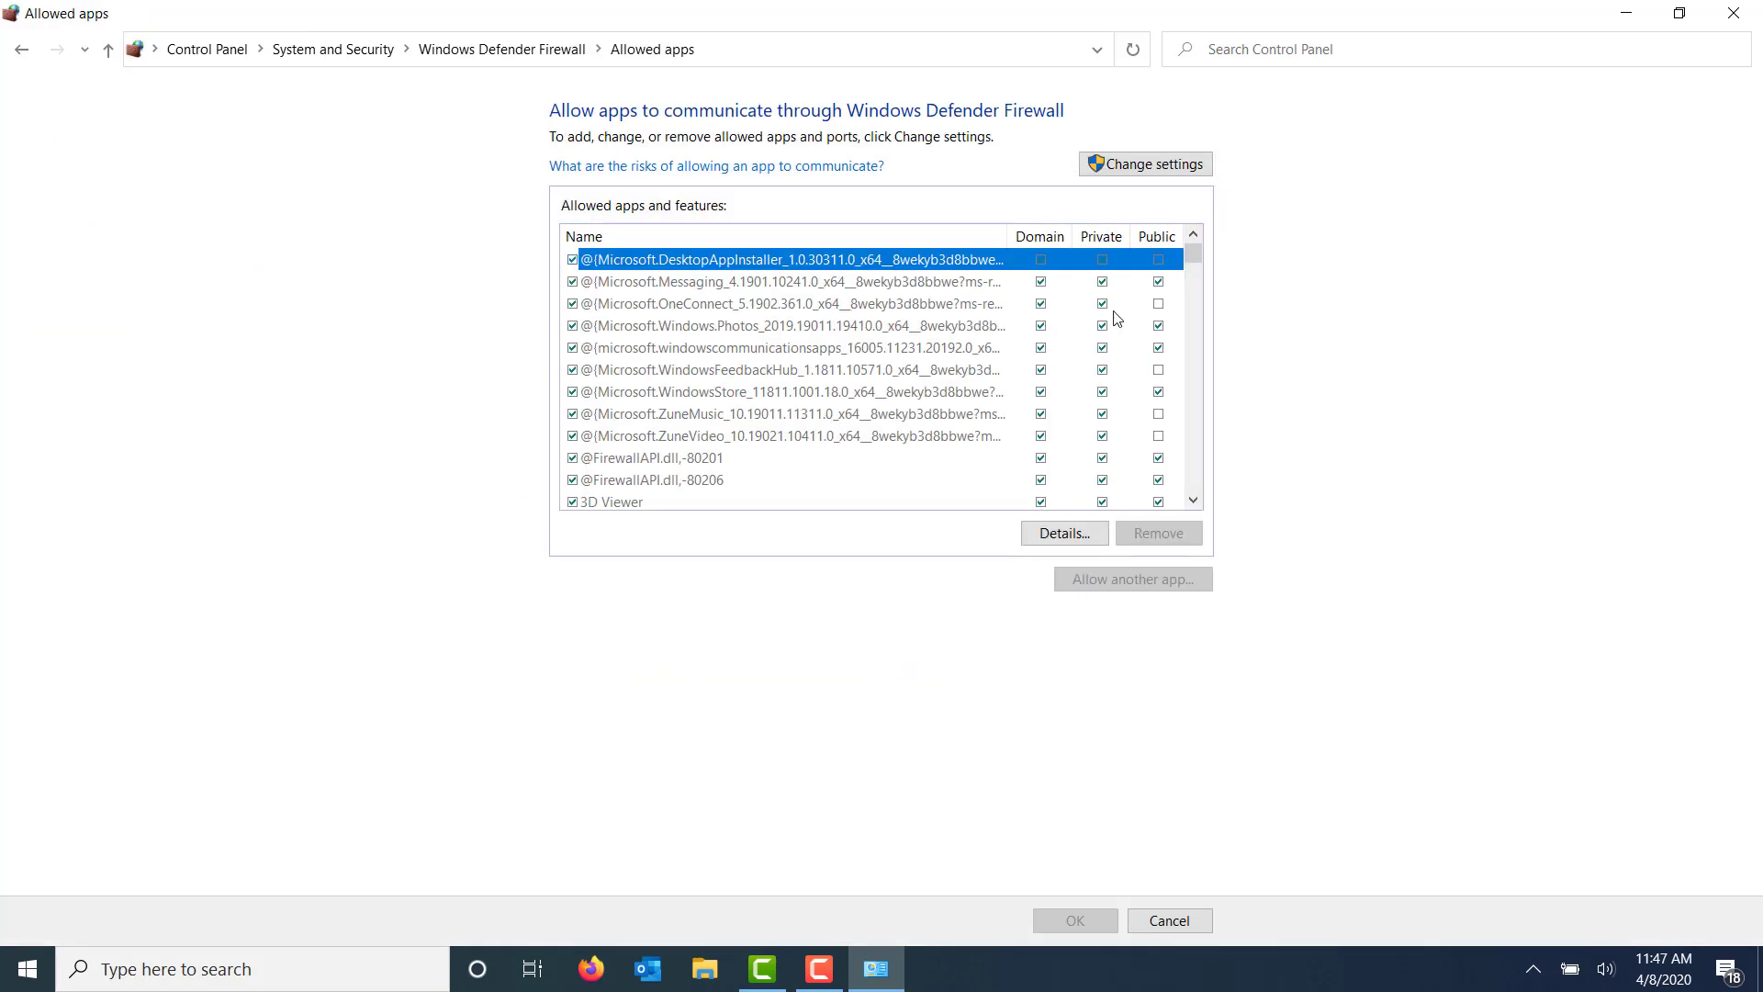
{"action": "left_click", "coordinate": [1133, 165]}
{"action": "scroll", "coordinate": [827, 367], "scroll_direction": "down", "scroll_amount": 10}
Allow the linmot-talk6.exe entry on Domain, Private and Public networks
{"action": "left_click", "coordinate": [712, 373]}
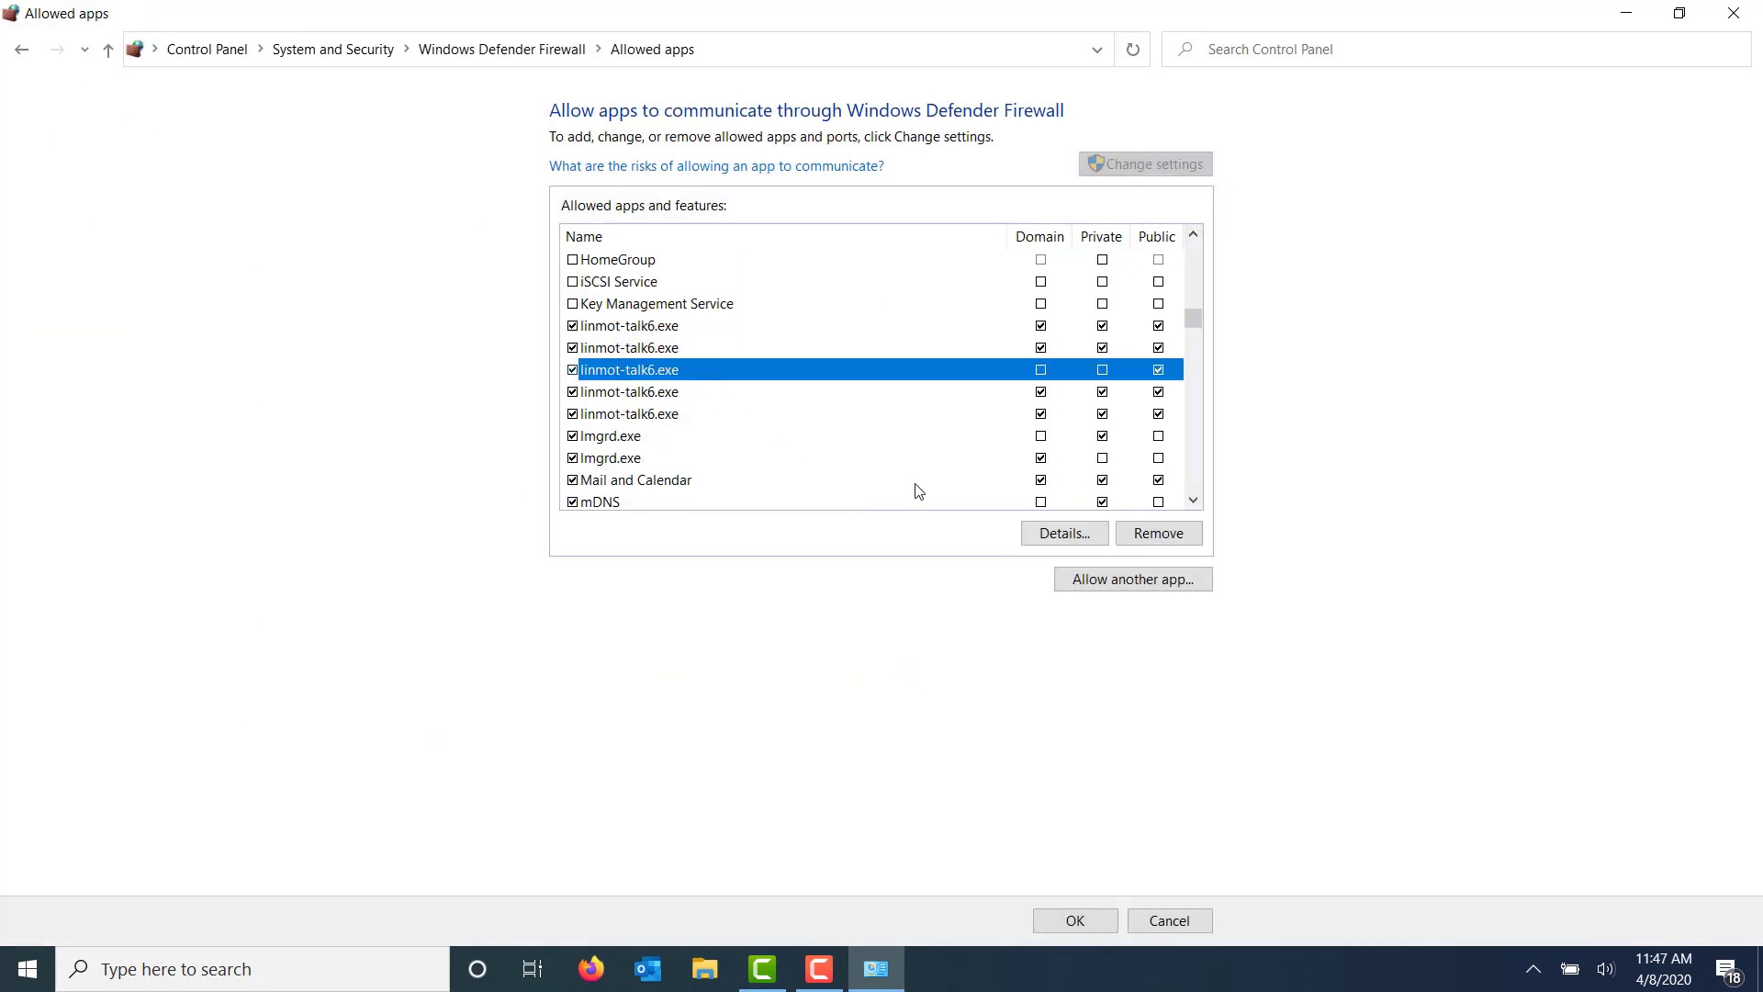
{"action": "left_click", "coordinate": [1070, 538]}
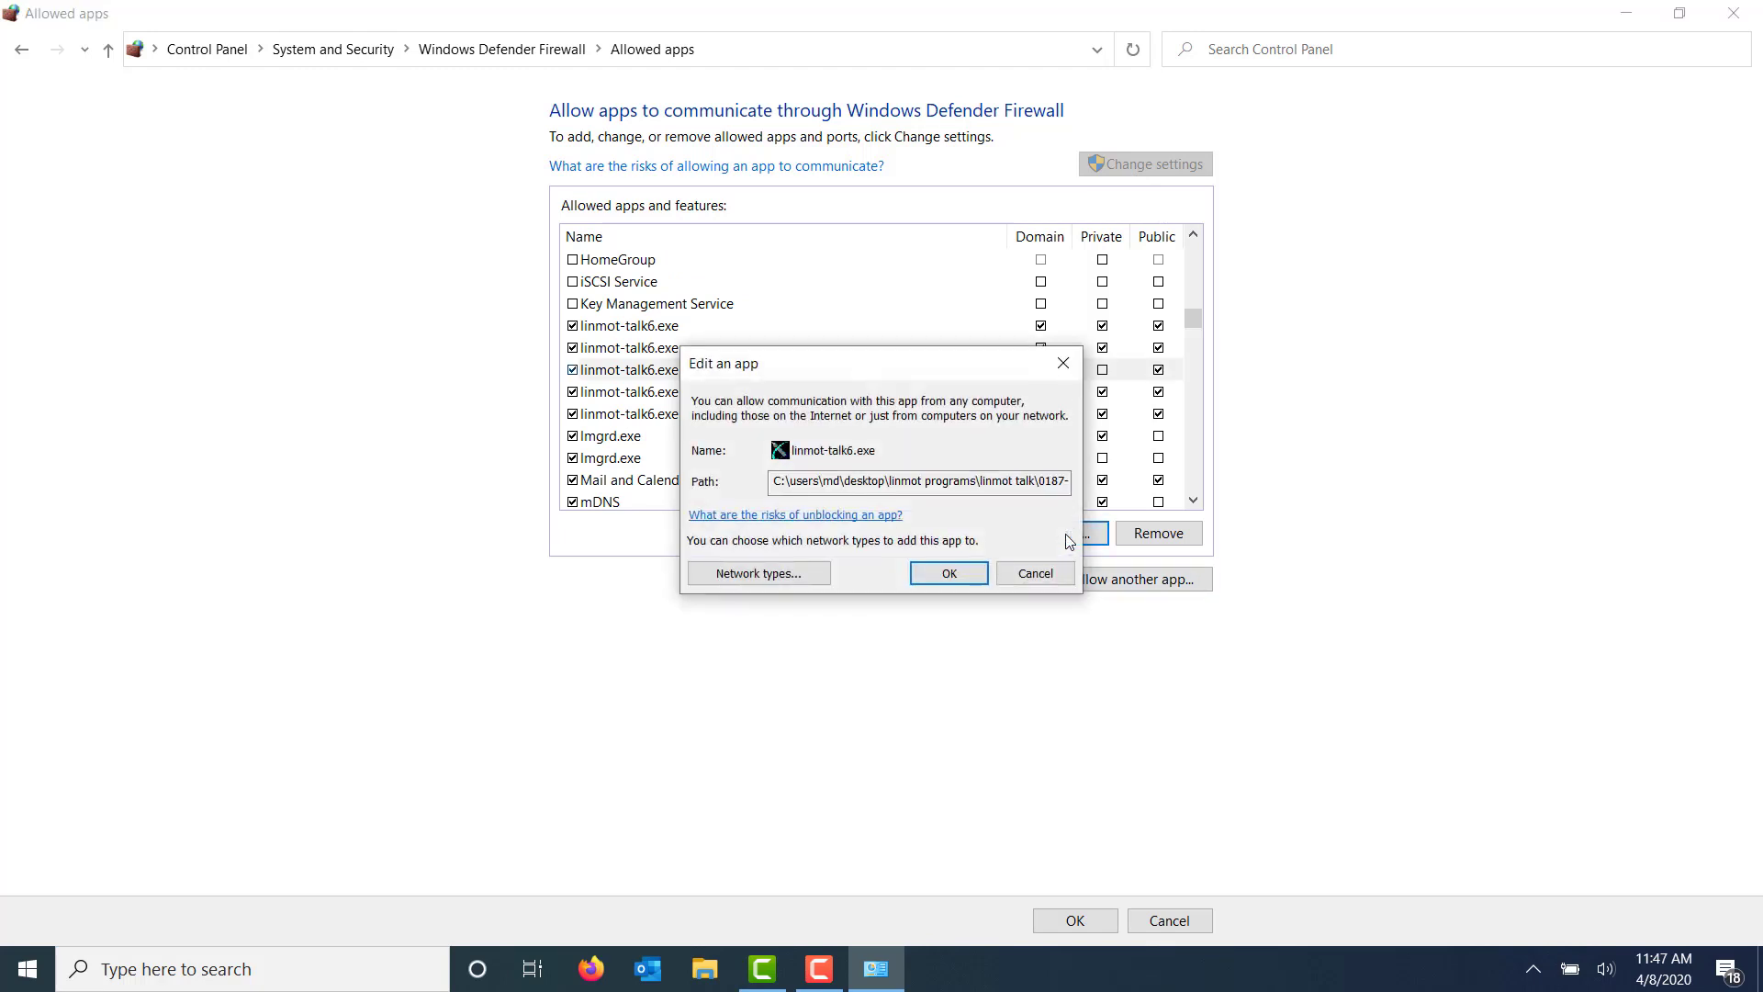
{"action": "left_click", "coordinate": [767, 577]}
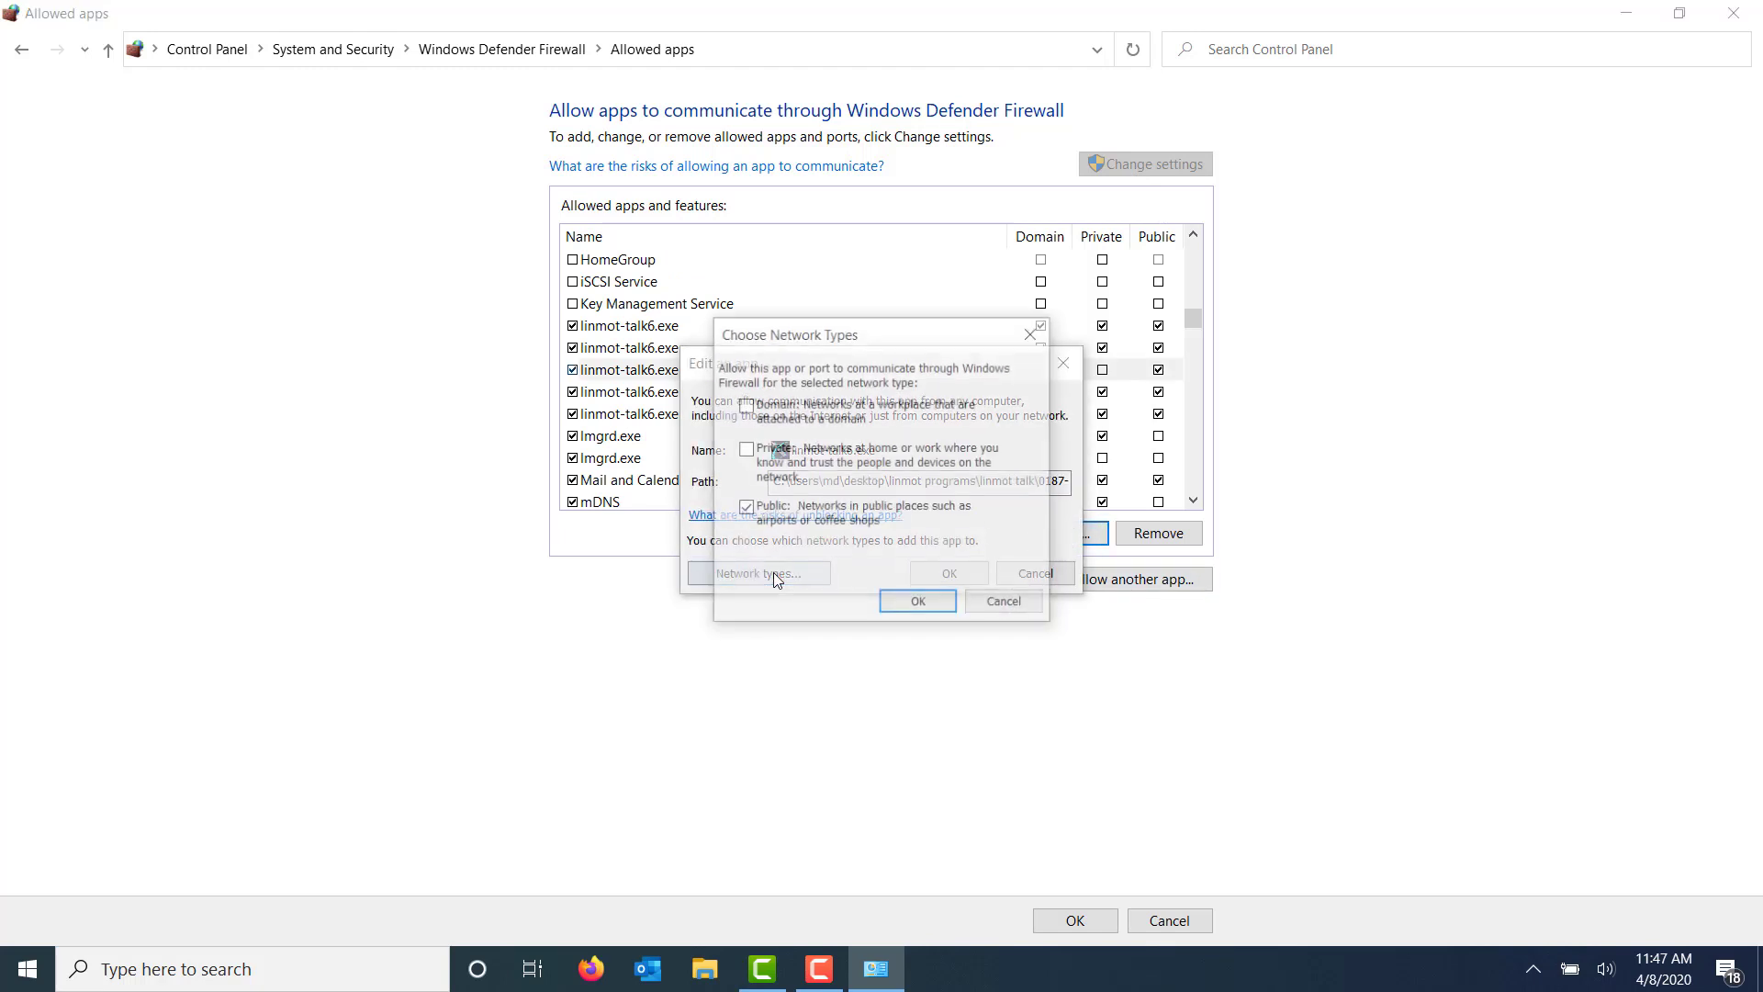
{"action": "left_click", "coordinate": [761, 455]}
{"action": "left_click", "coordinate": [748, 418]}
{"action": "left_click", "coordinate": [918, 603]}
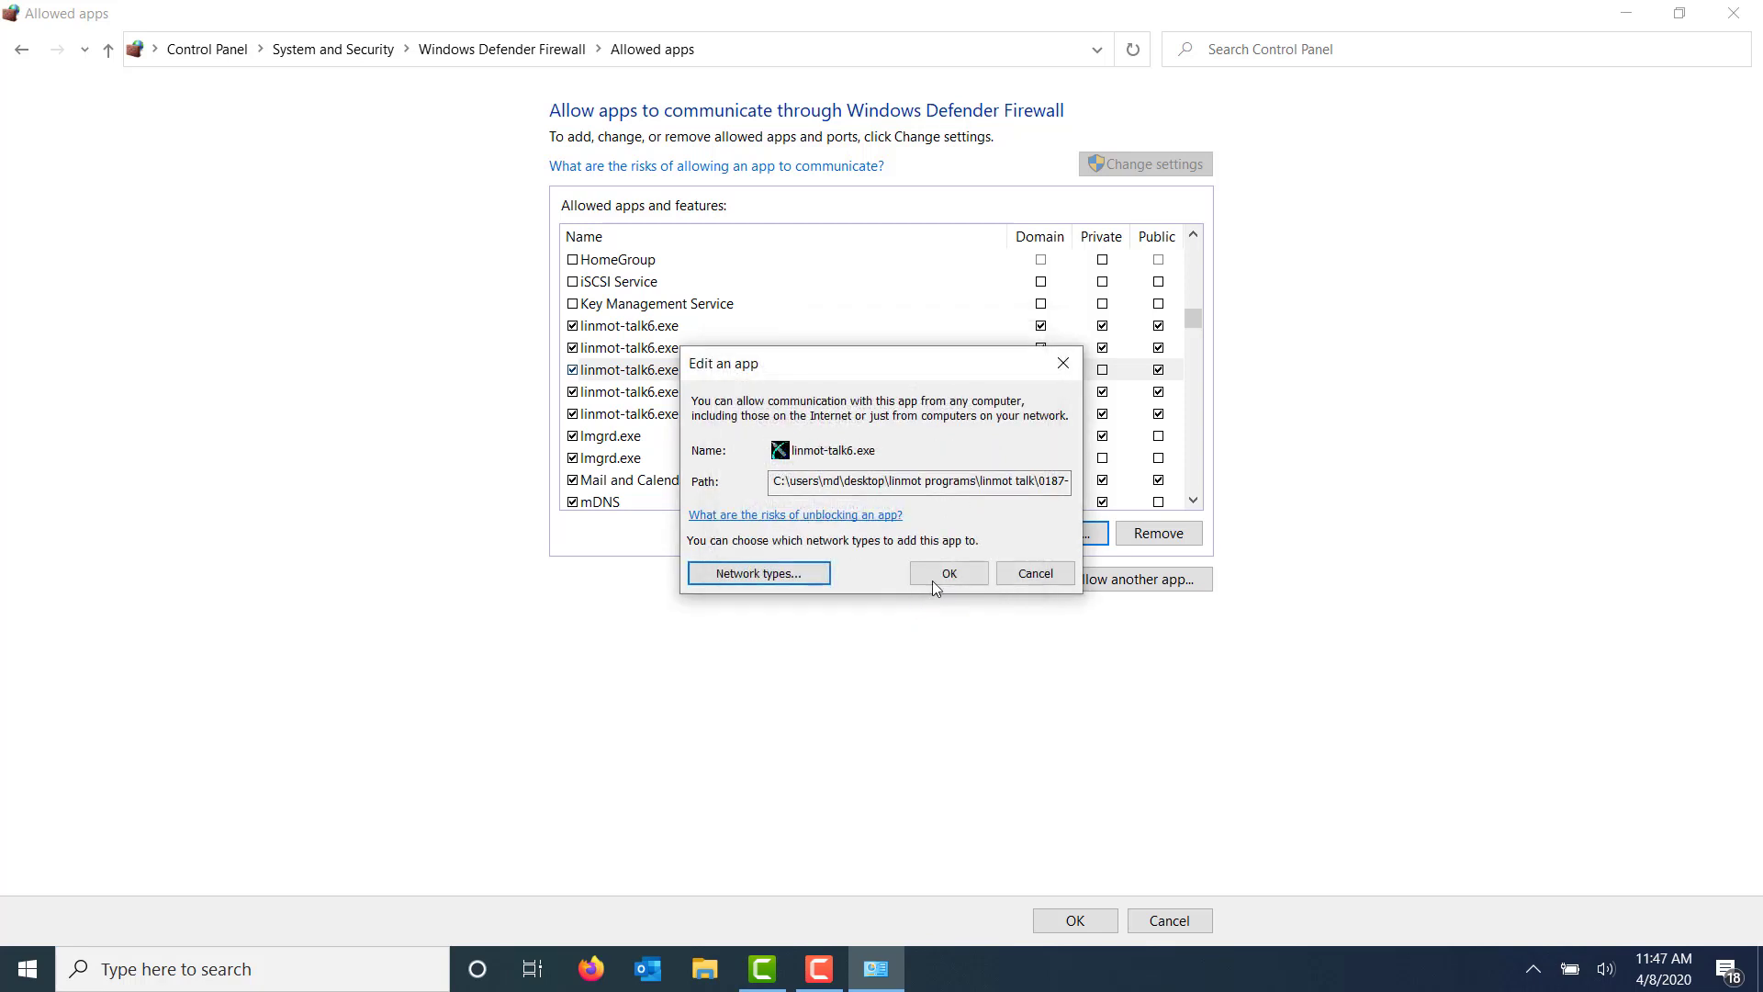
{"action": "left_click", "coordinate": [938, 575]}
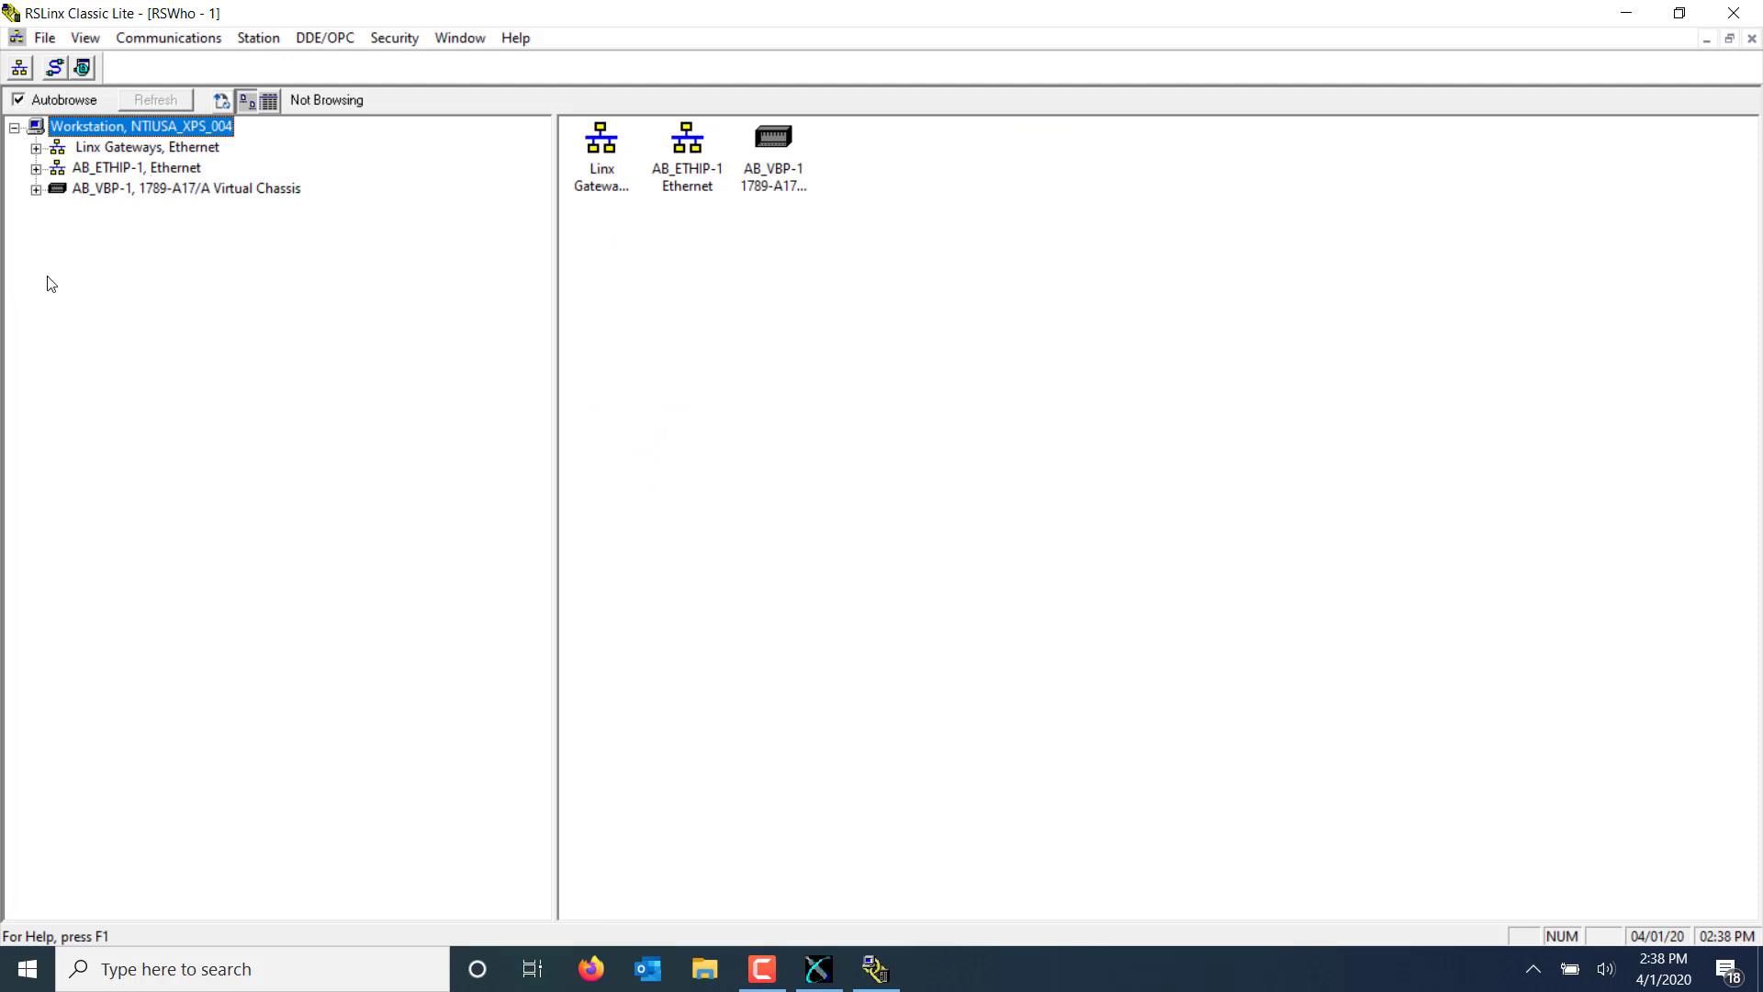
Expand the AB_ETHIP-1 Ethernet driver in RSWho to list the discovered C1250 drives and other nodes
{"action": "left_click", "coordinate": [36, 168]}
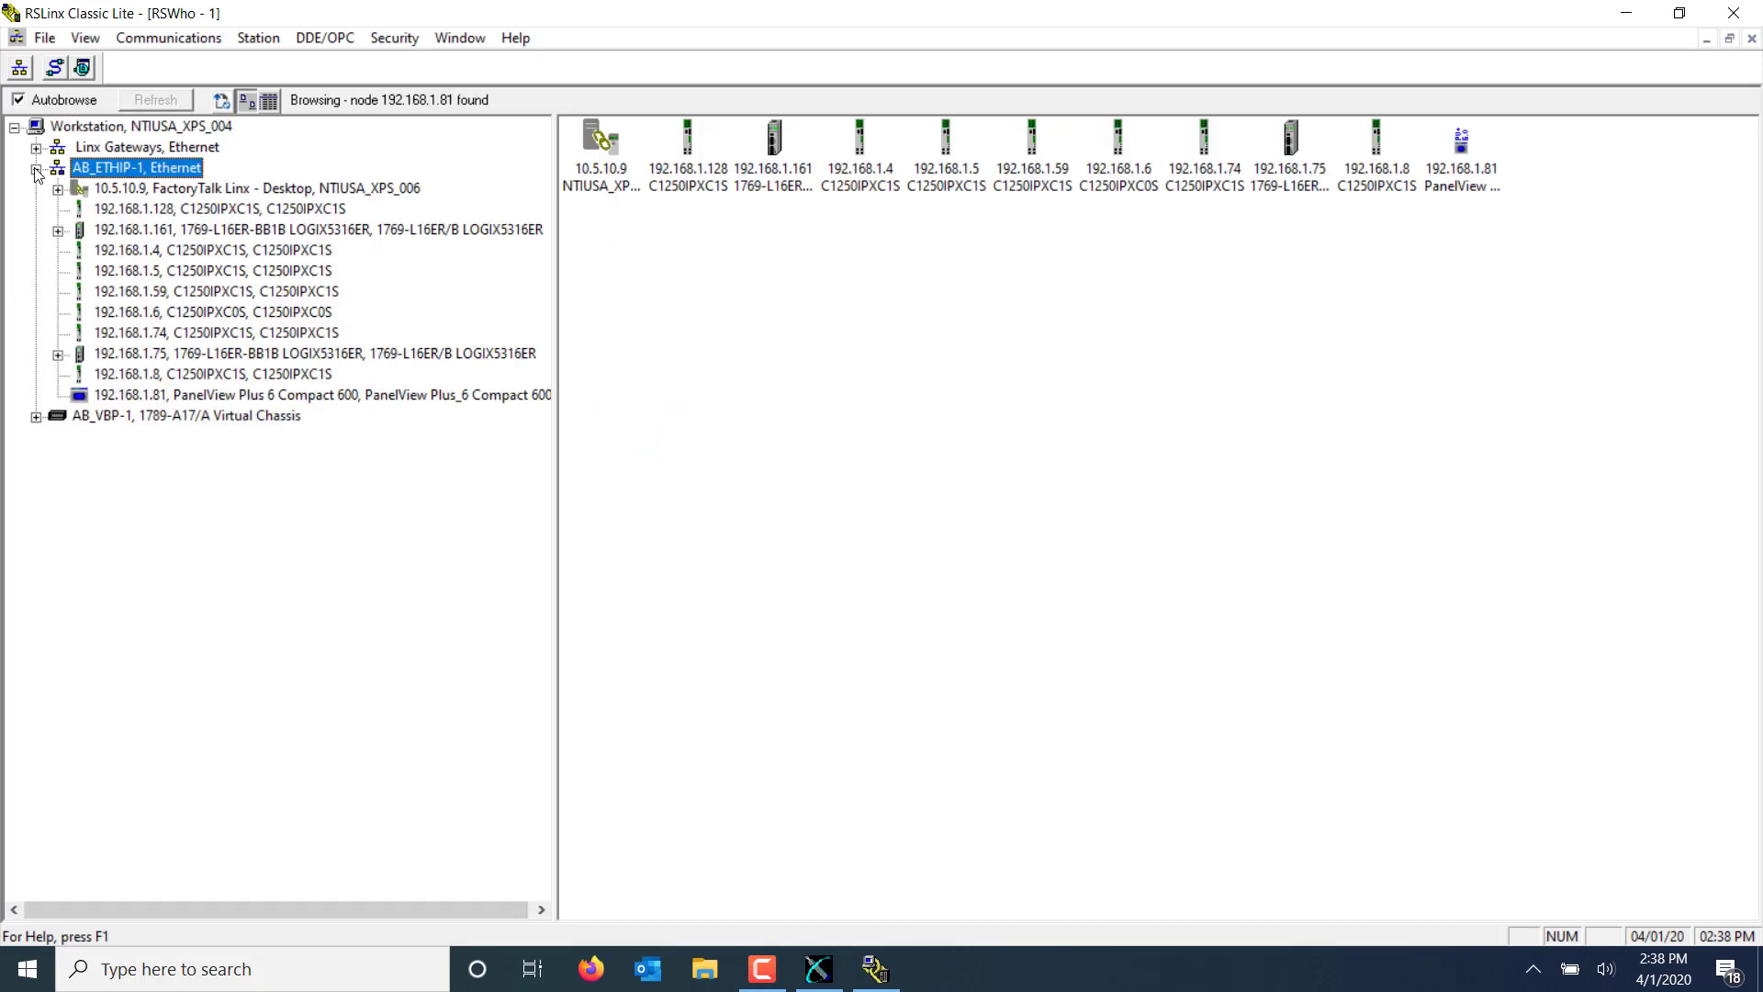